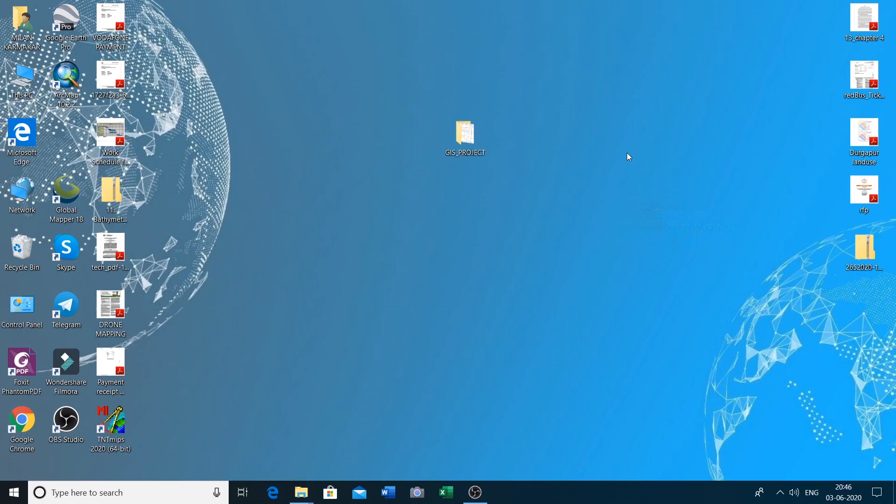
pyautogui.rightClick(408, 190)
pyautogui.press('e')
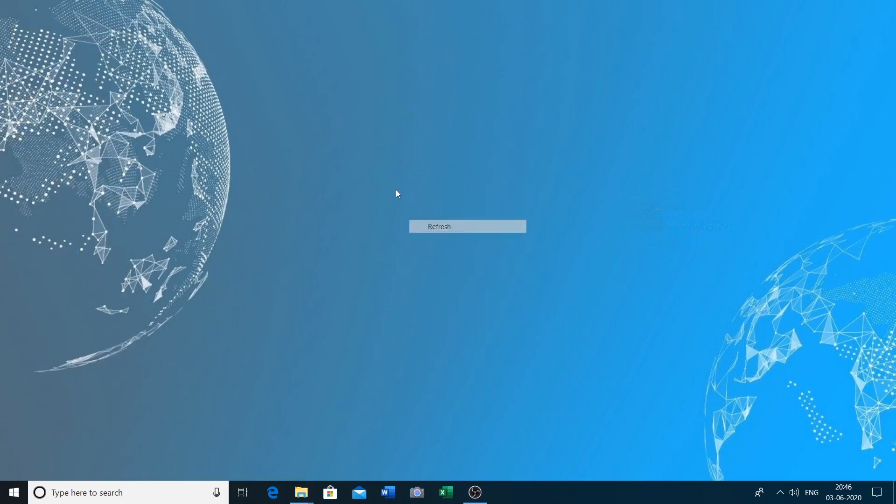
pyautogui.rightClick(394, 189)
pyautogui.press('e')
pyautogui.rightClick(393, 190)
pyautogui.press('e')
pyautogui.rightClick(387, 182)
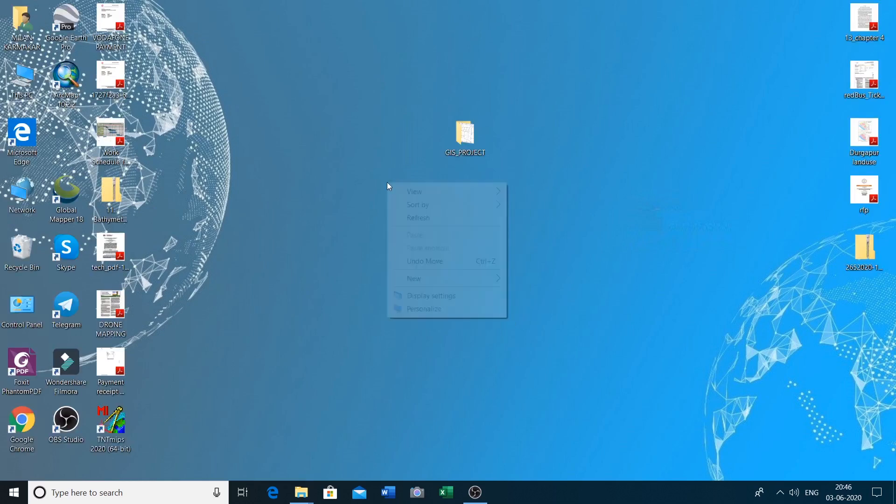
pyautogui.press('e')
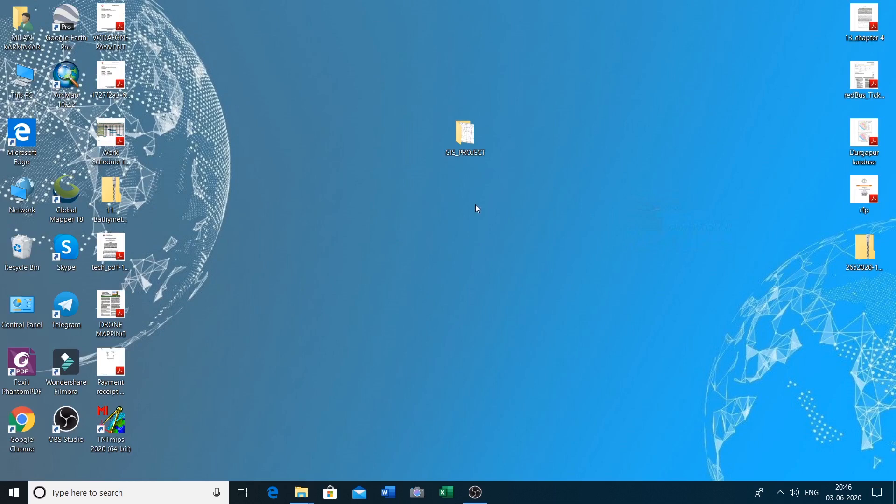
# Open the Georeferencing image from the GIS_PROJECT desktop folder and maximize its viewer window.
pyautogui.doubleClick(466, 140)
pyautogui.click(812, 217)
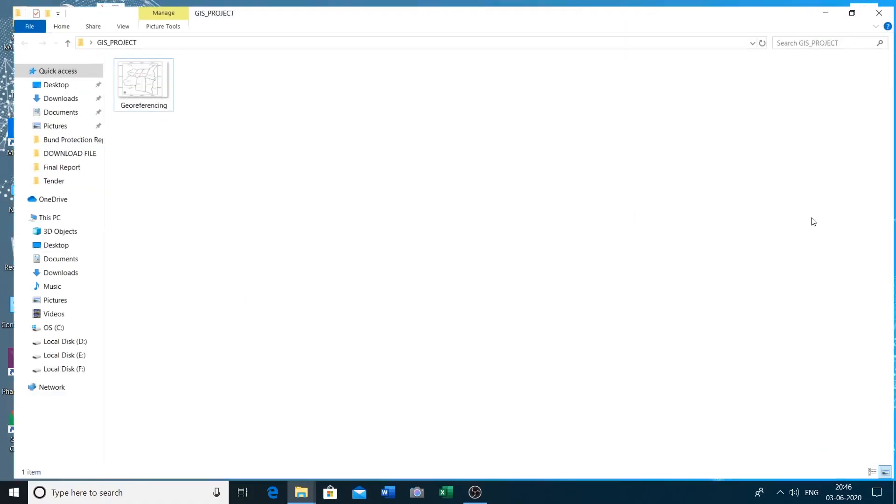
pyautogui.click(825, 13)
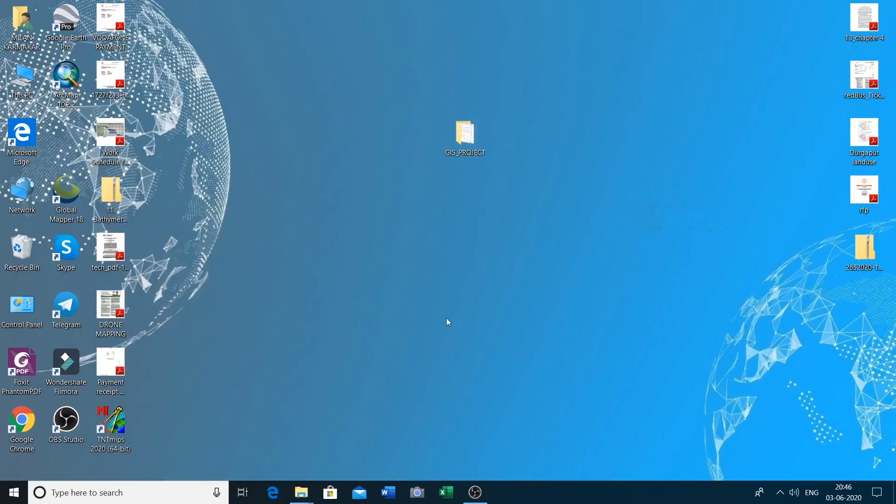
pyautogui.moveTo(313, 490)
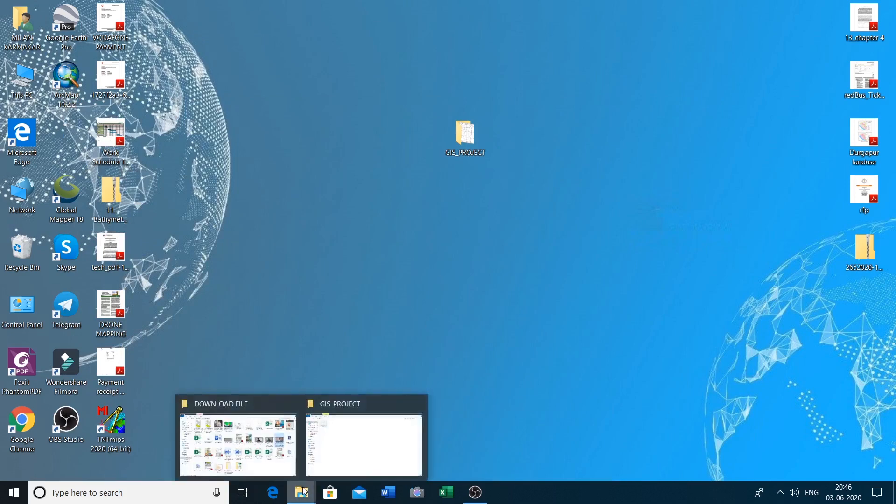
pyautogui.click(372, 436)
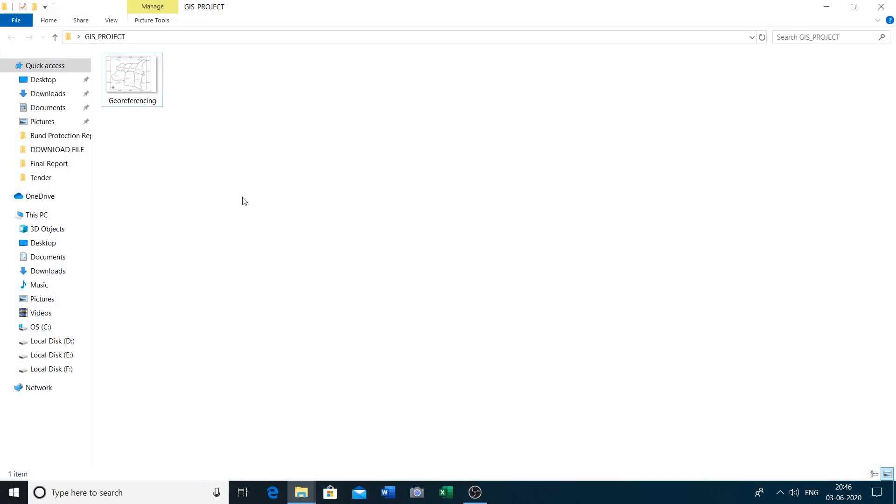
pyautogui.doubleClick(135, 86)
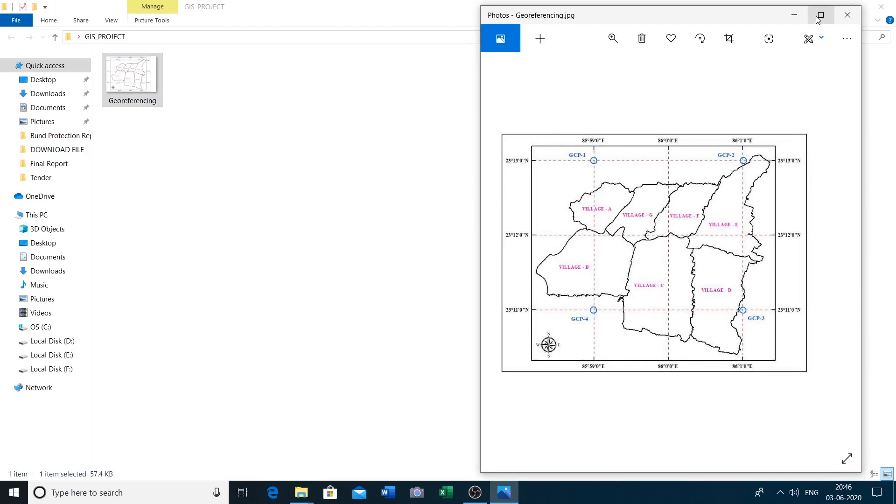
pyautogui.click(820, 17)
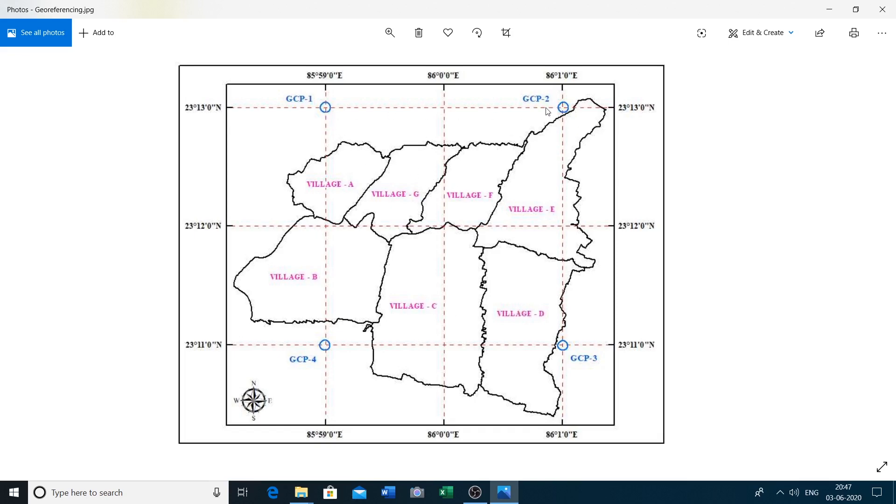
# Examine the village map enlarged, including control points GCP-1 to GCP-4 and their coordinate labels, and close the image.
pyautogui.click(390, 35)
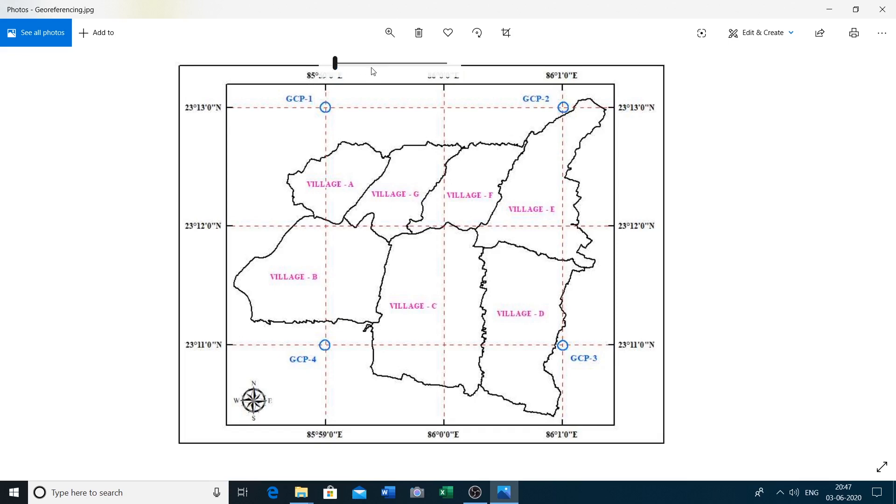
pyautogui.moveTo(336, 63); pyautogui.dragTo(351, 67)
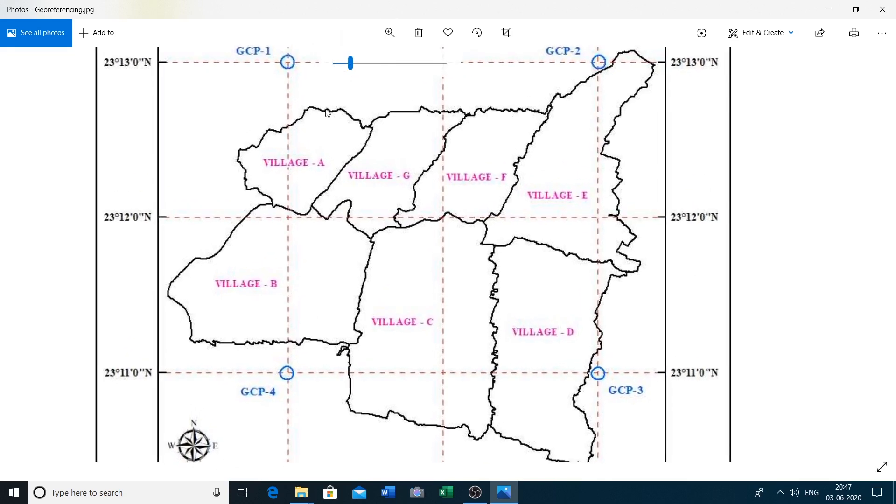
pyautogui.scroll(3, 329, 113)
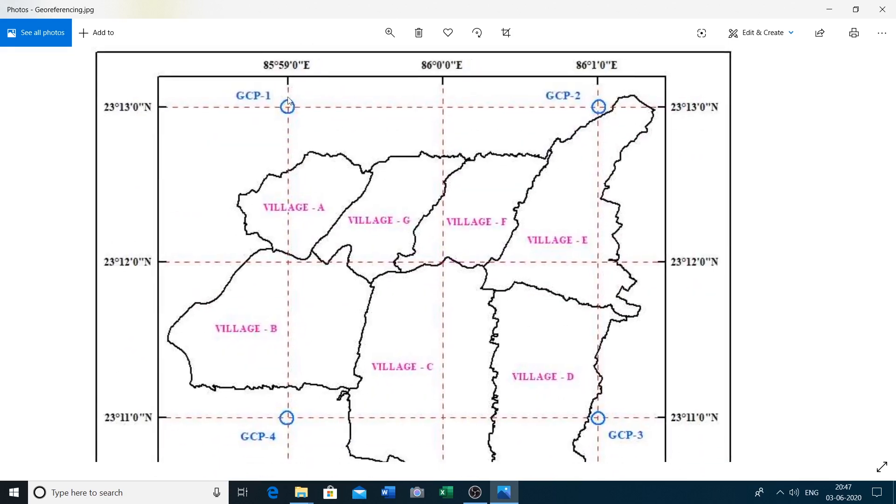
pyautogui.moveTo(550, 277); pyautogui.dragTo(584, 297)
pyautogui.click(883, 10)
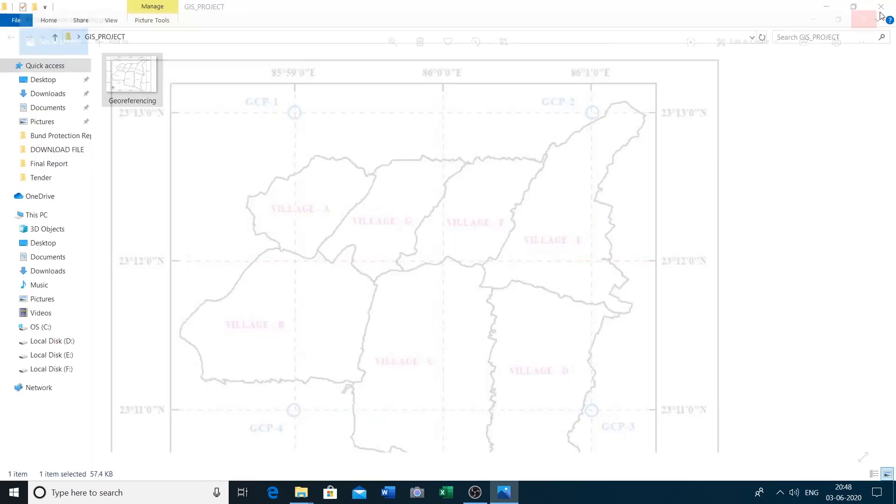
pyautogui.rightClick(253, 84)
pyautogui.click(250, 98)
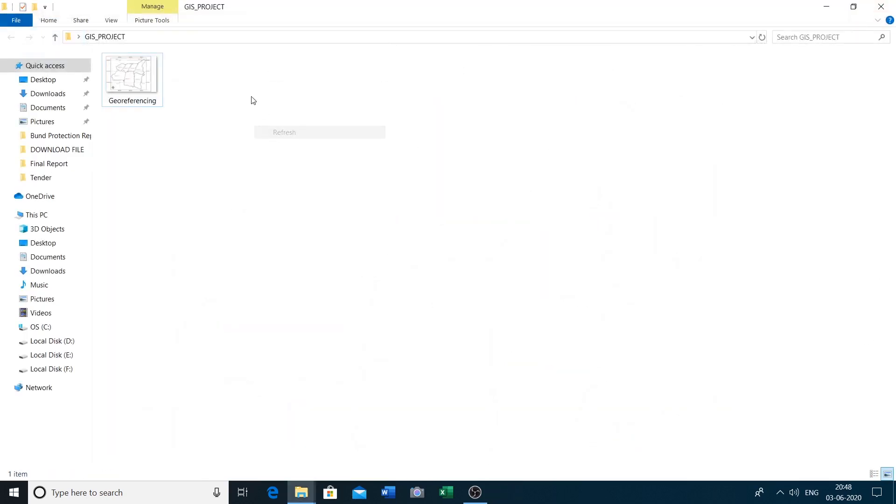
pyautogui.rightClick(244, 87)
pyautogui.click(238, 102)
pyautogui.rightClick(233, 97)
pyautogui.click(230, 116)
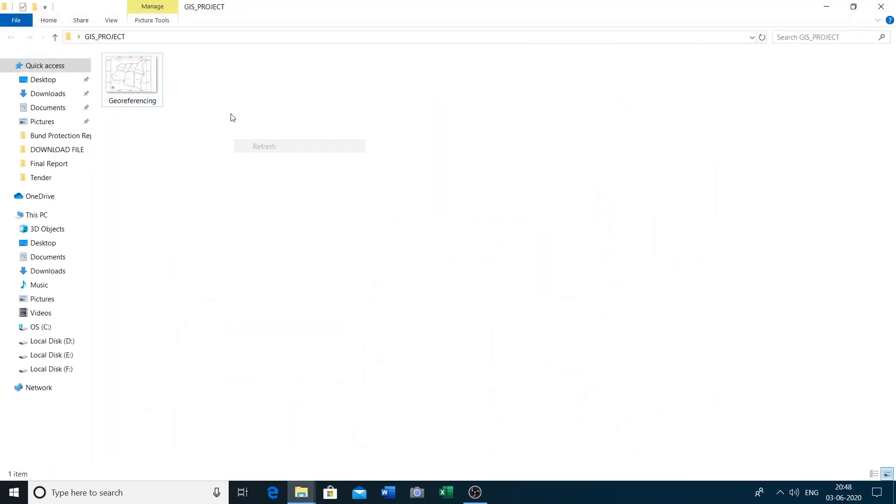
pyautogui.rightClick(231, 114)
pyautogui.click(256, 161)
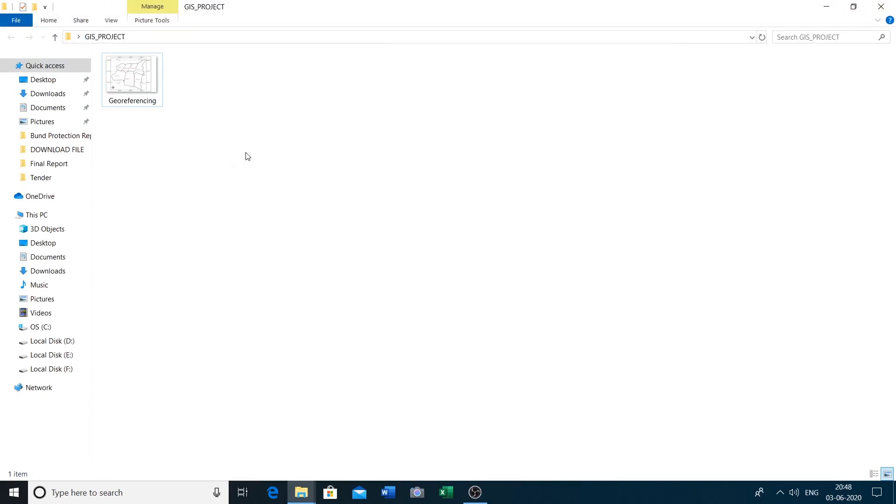
# Open the properties of the Georeferencing image to check its file type and general file information.
pyautogui.click(140, 88)
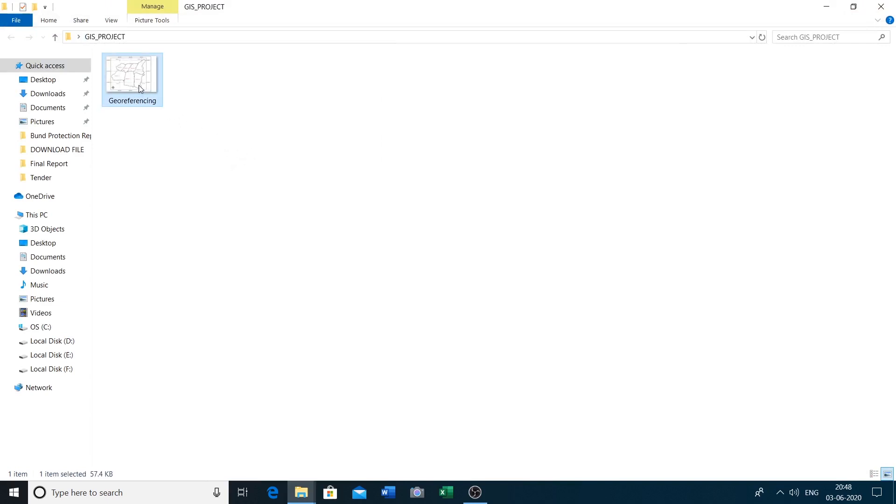
pyautogui.rightClick(139, 86)
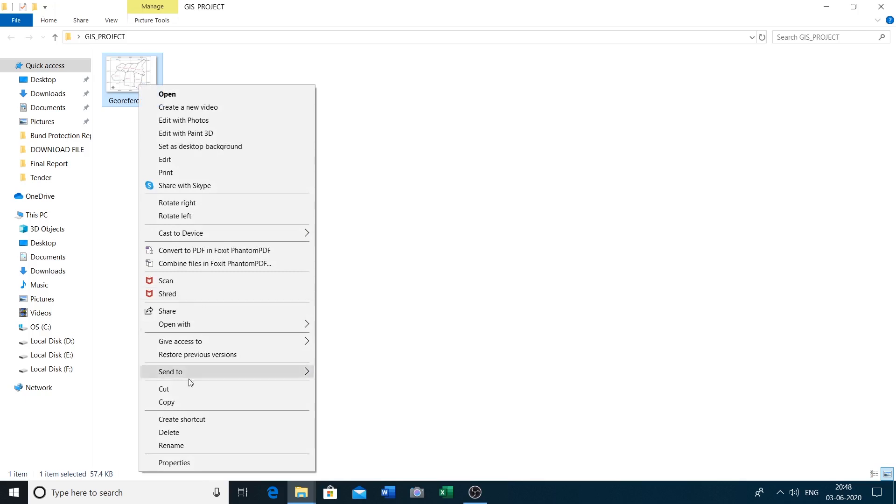
pyautogui.click(177, 463)
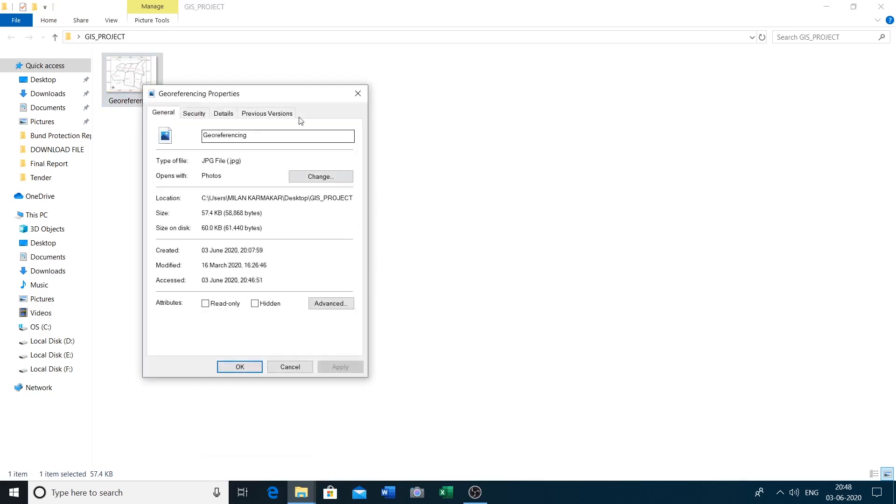
pyautogui.moveTo(286, 103); pyautogui.dragTo(355, 95)
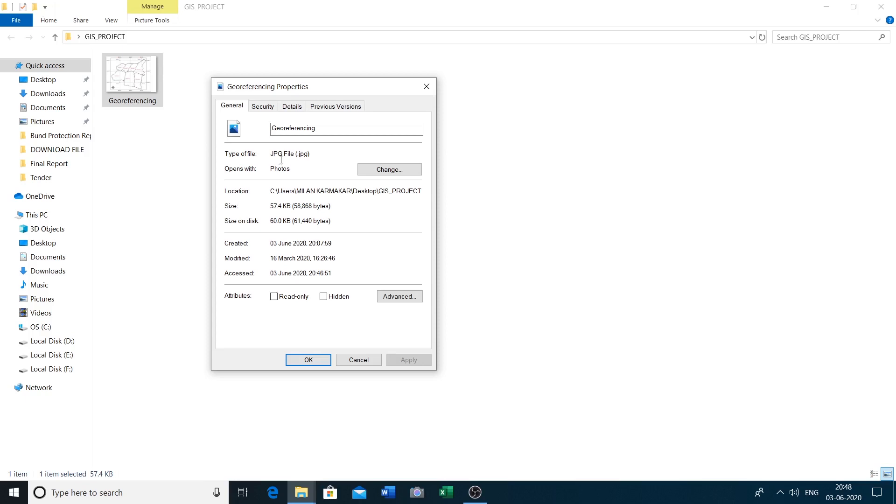
# Examine the image's detailed properties for dimensions, resolution and bit depth, recheck the general information, and close the properties.
pyautogui.click(336, 108)
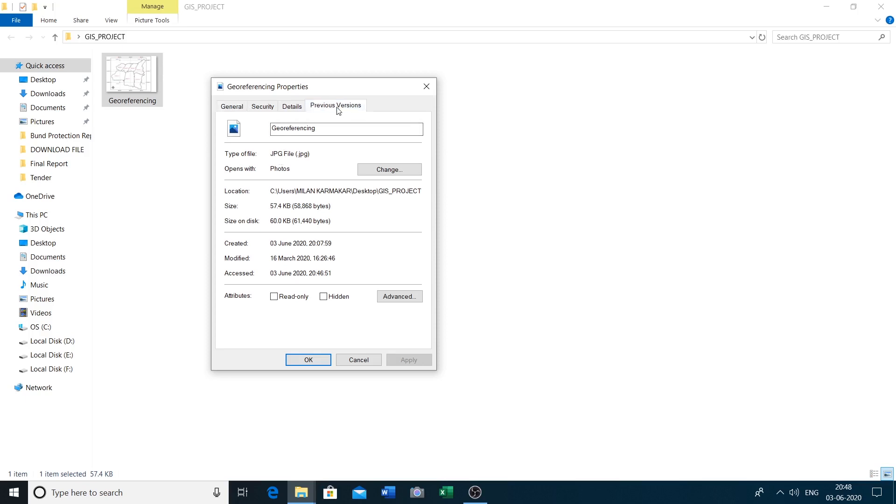
pyautogui.click(292, 107)
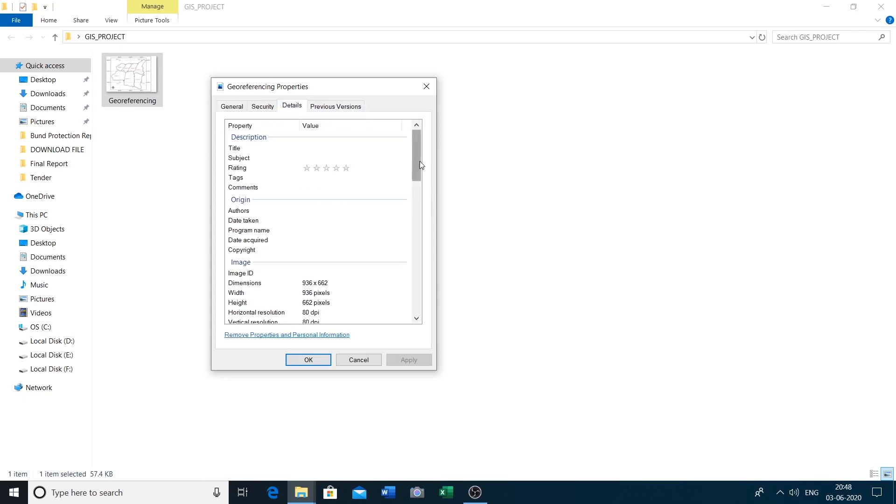
pyautogui.moveTo(419, 165); pyautogui.dragTo(416, 184)
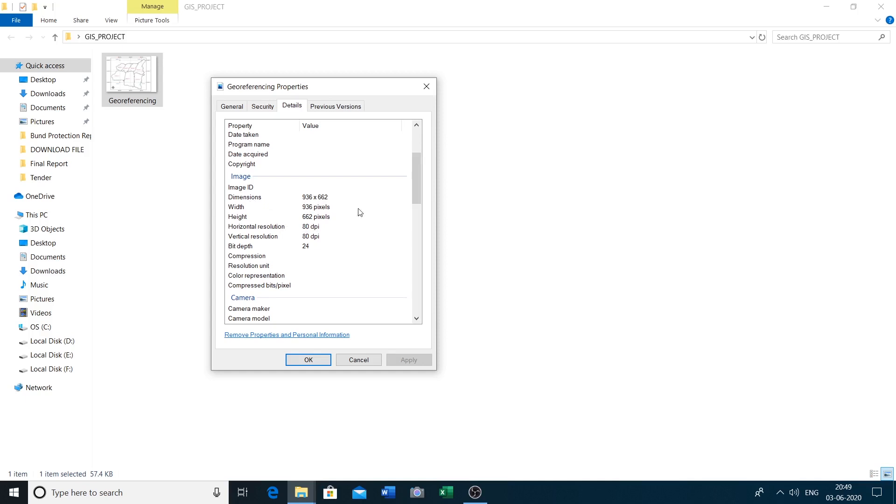
pyautogui.moveTo(416, 193)
pyautogui.mouseDown()
pyautogui.moveTo(416, 227)
pyautogui.moveTo(425, 201)
pyautogui.mouseUp()
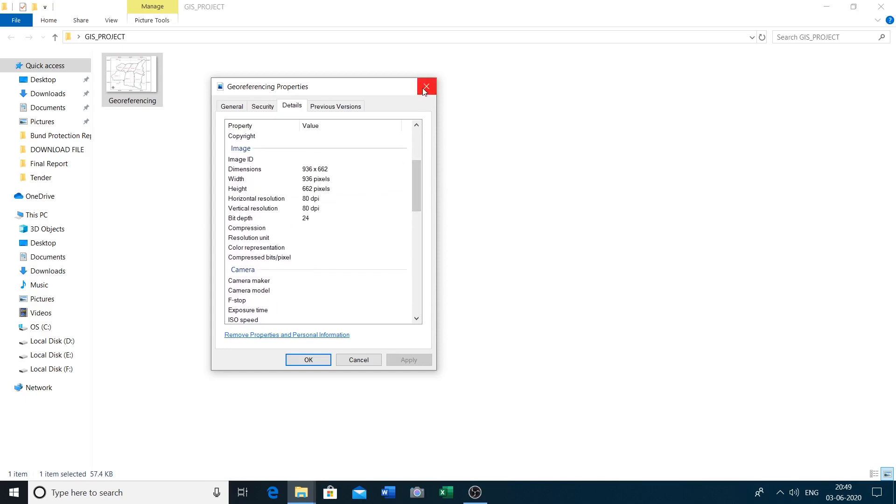
pyautogui.moveTo(420, 191); pyautogui.dragTo(419, 141)
pyautogui.click(232, 106)
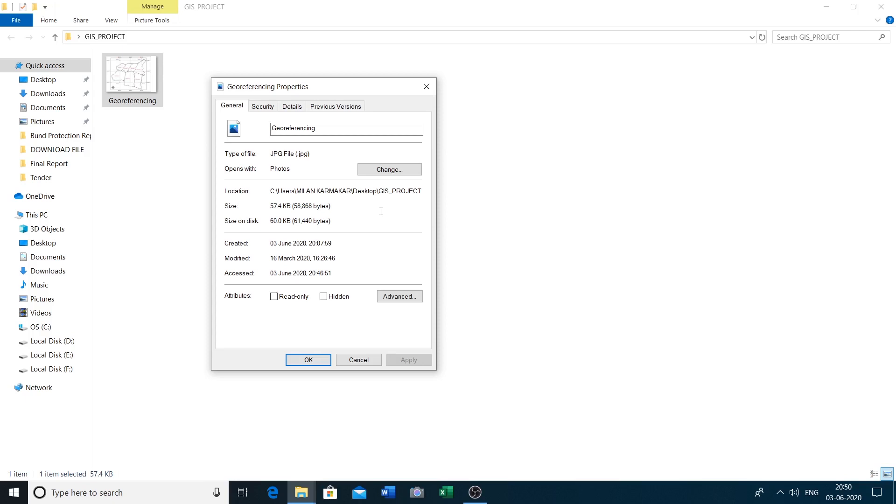
pyautogui.click(426, 86)
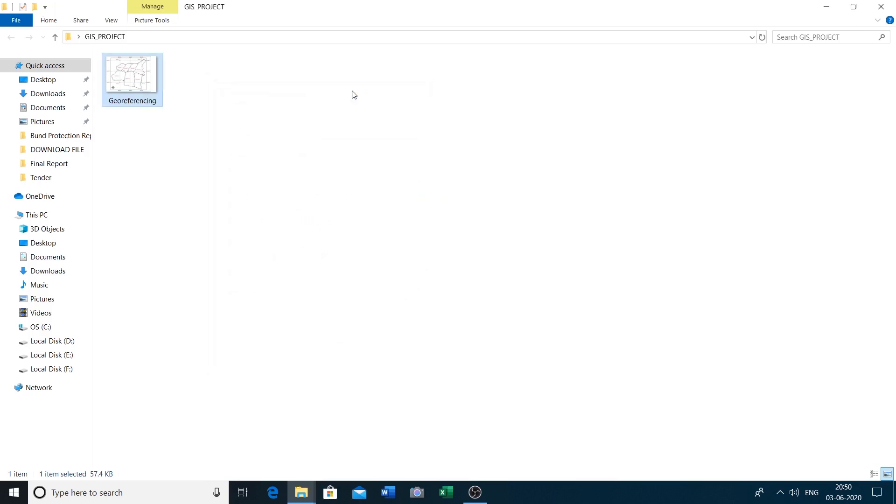
# Refresh the GIS_PROJECT folder and minimize its window to return to the desktop.
pyautogui.rightClick(352, 91)
pyautogui.click(391, 142)
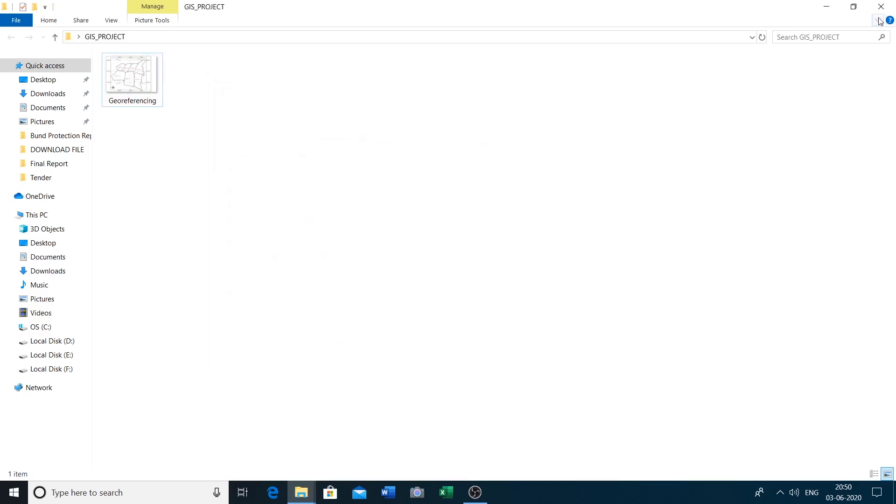
pyautogui.click(825, 7)
pyautogui.rightClick(580, 109)
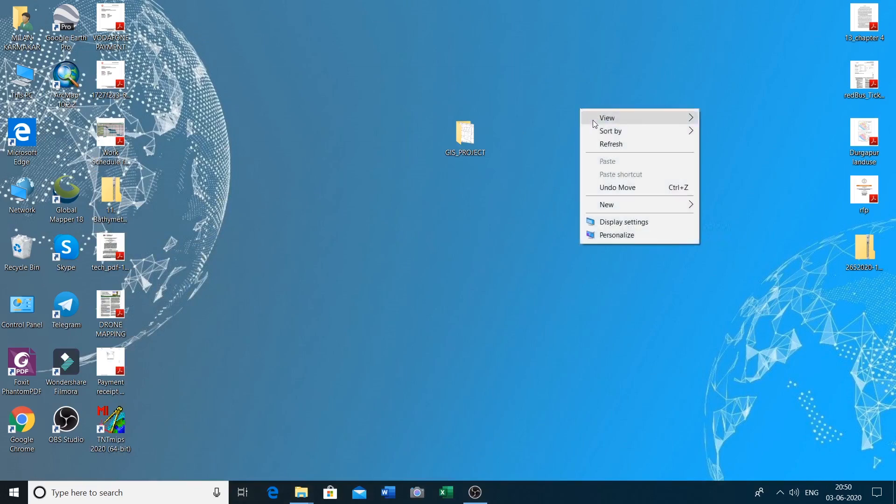
pyautogui.click(607, 144)
pyautogui.rightClick(292, 68)
pyautogui.click(322, 102)
pyautogui.rightClick(280, 71)
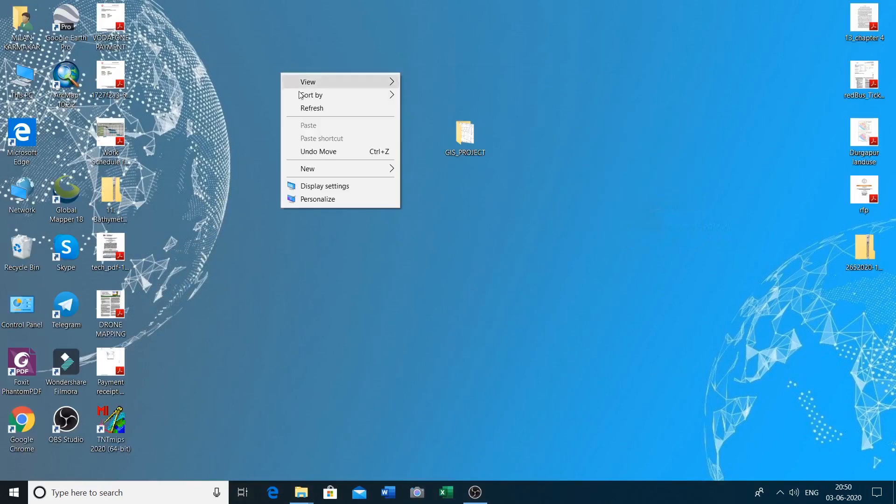
pyautogui.click(308, 107)
pyautogui.rightClick(265, 71)
pyautogui.click(287, 107)
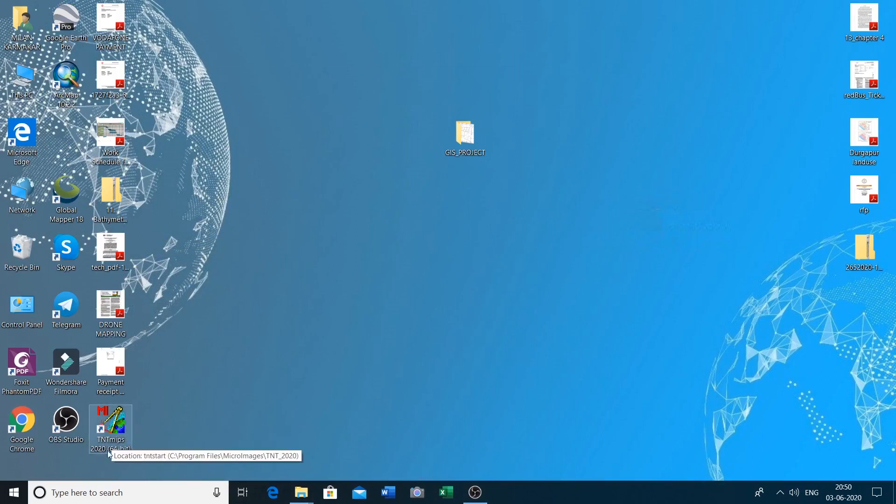
# Launch TNTmips 2020 (64-bit), dismiss the upgrade notice, and move its main window above the GIS_PROJECT folder.
pyautogui.doubleClick(118, 425)
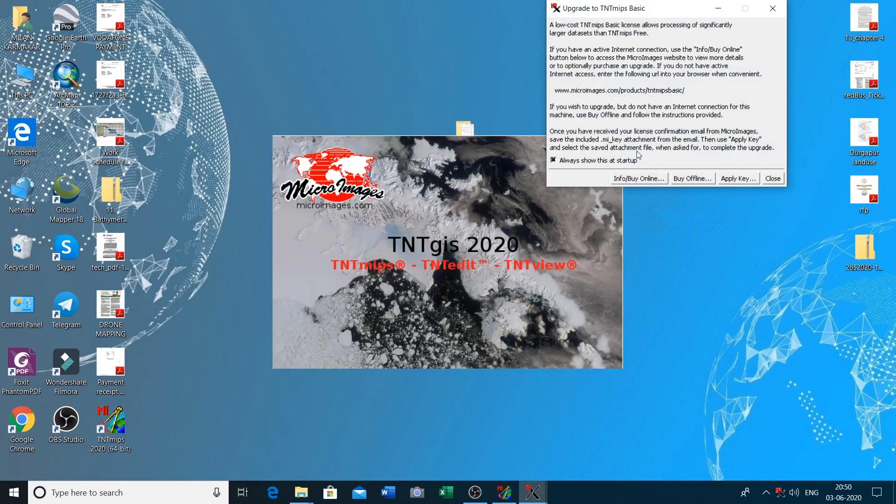
pyautogui.click(775, 181)
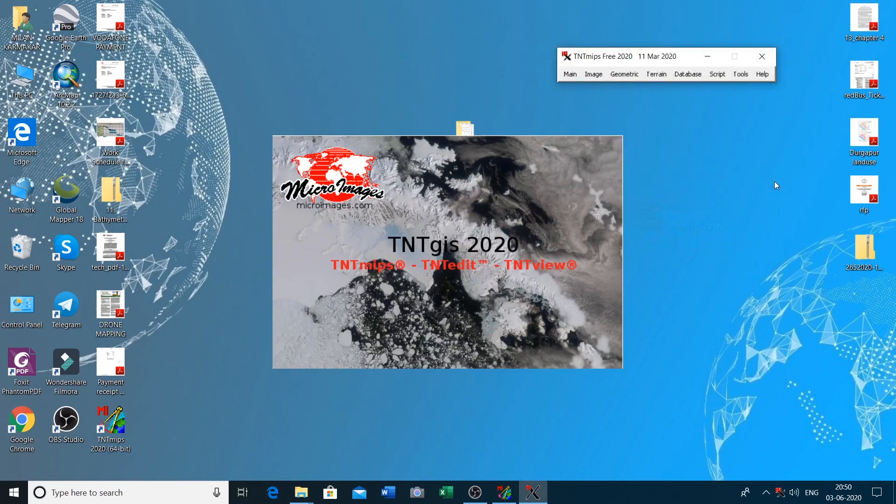
pyautogui.moveTo(684, 60); pyautogui.dragTo(527, 50)
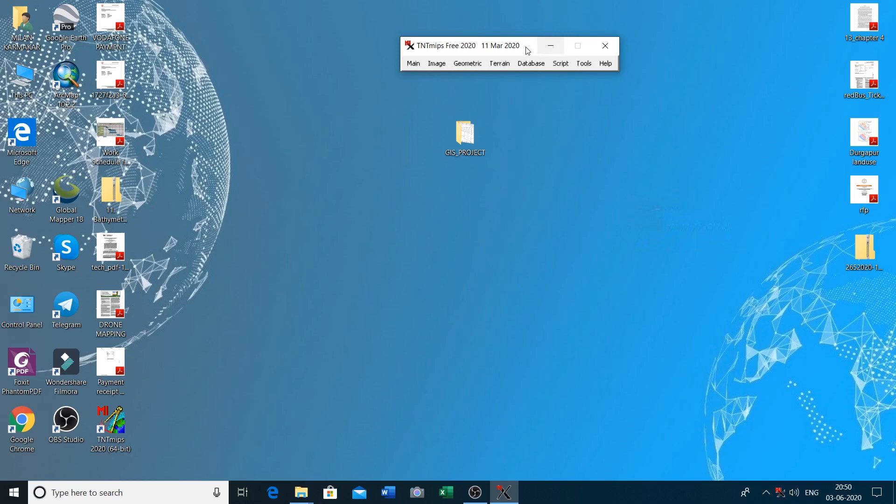
pyautogui.moveTo(528, 45); pyautogui.dragTo(526, 35)
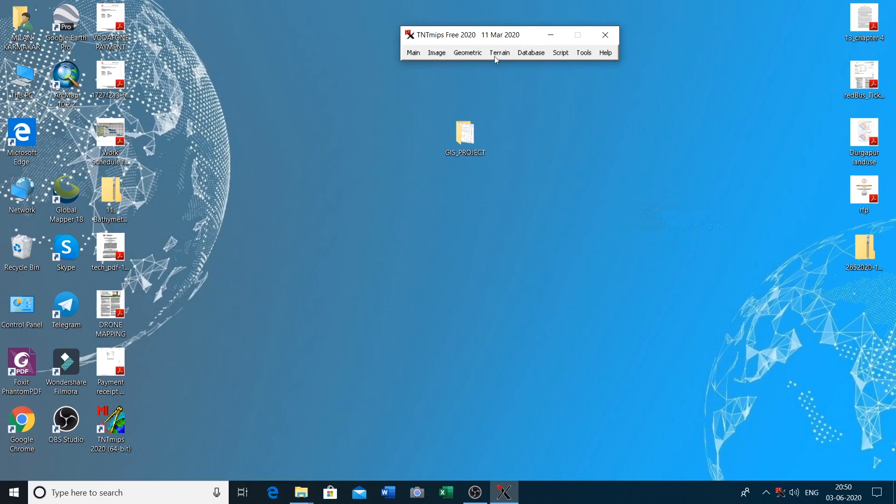
pyautogui.click(413, 53)
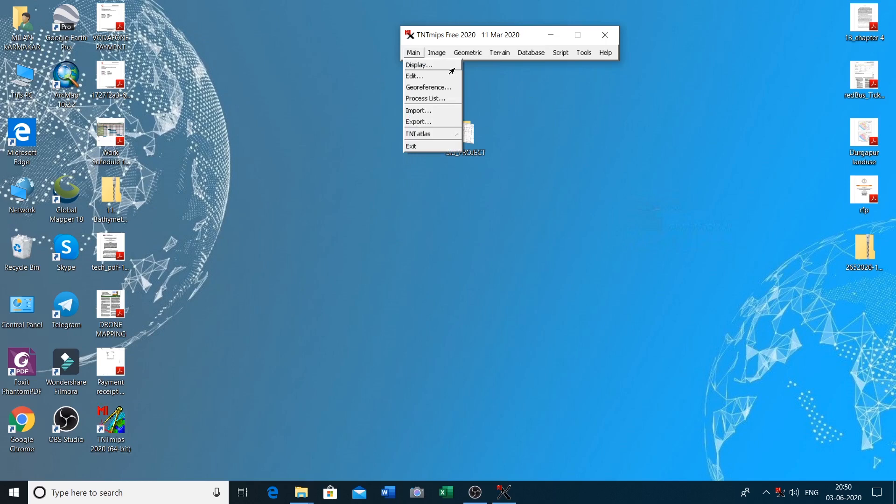
pyautogui.click(437, 54)
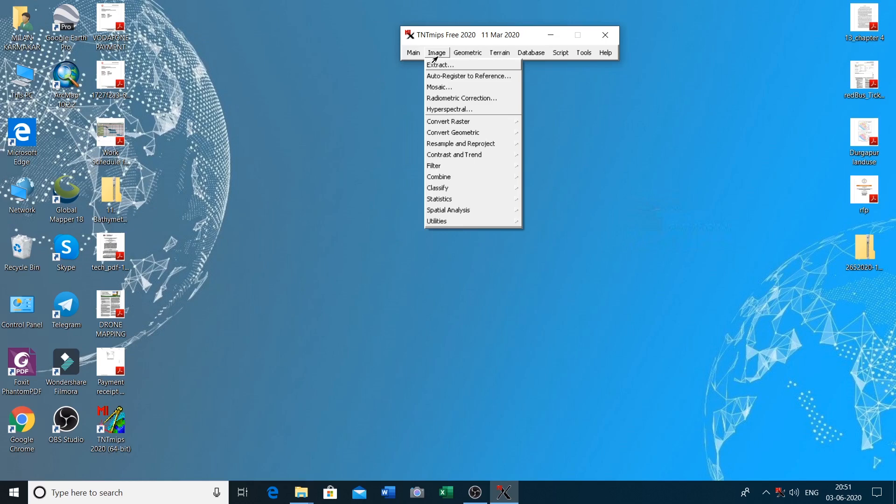
pyautogui.click(498, 54)
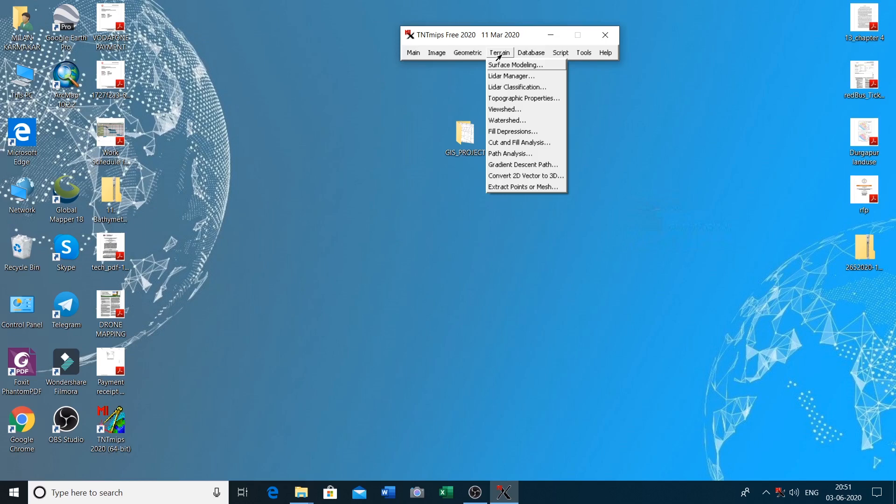
pyautogui.click(530, 53)
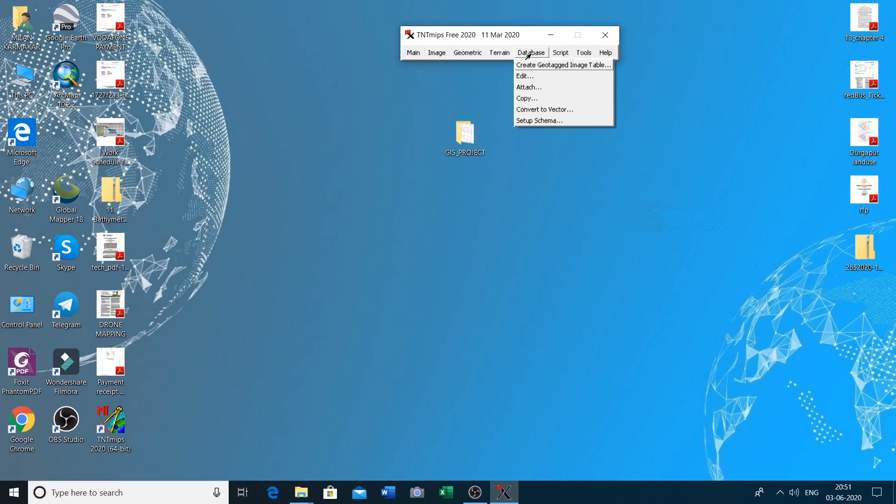
pyautogui.click(556, 54)
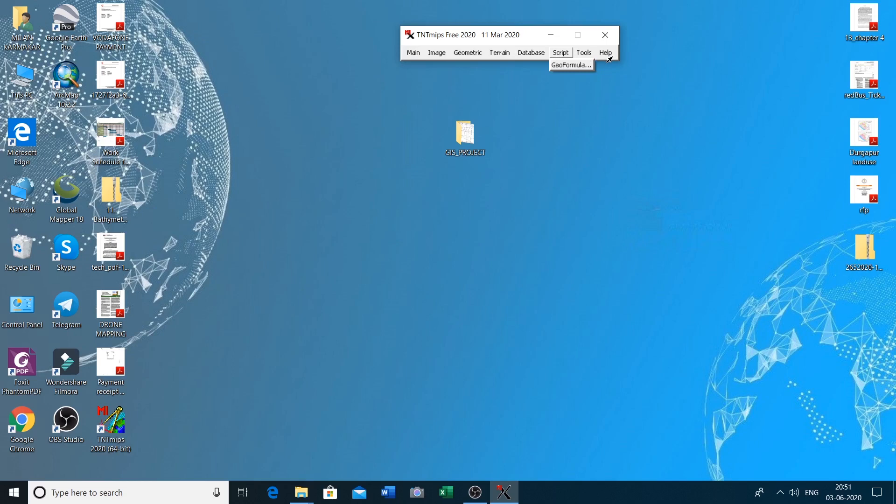
pyautogui.click(410, 53)
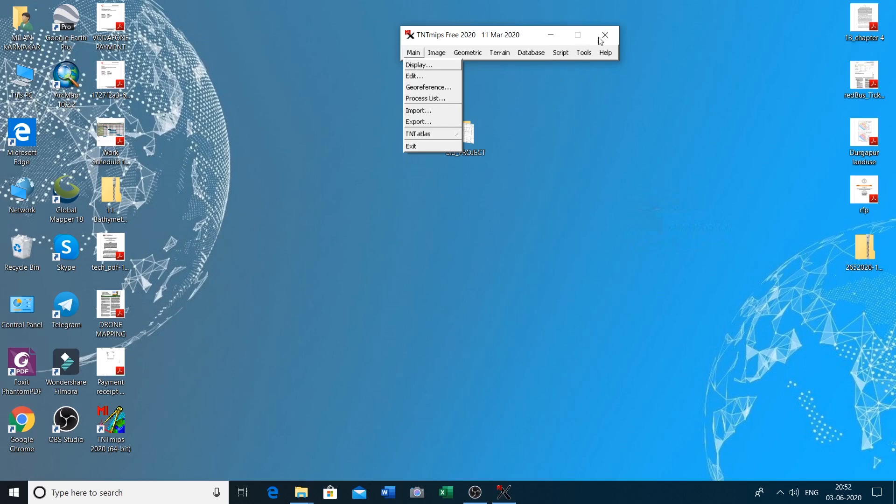
# Minimize TNTmips, check the Georeferencing image in the desktop's GIS_PROJECT folder, and return to TNTmips.
pyautogui.click(551, 35)
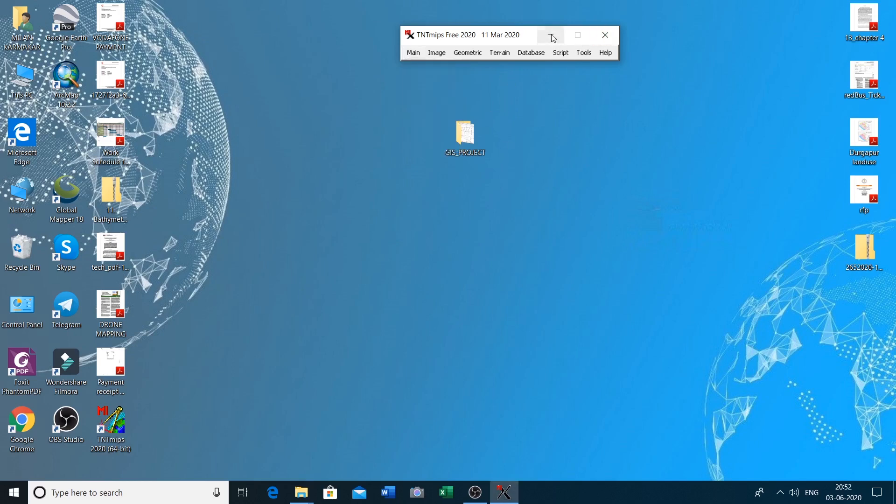
pyautogui.click(551, 36)
pyautogui.doubleClick(468, 135)
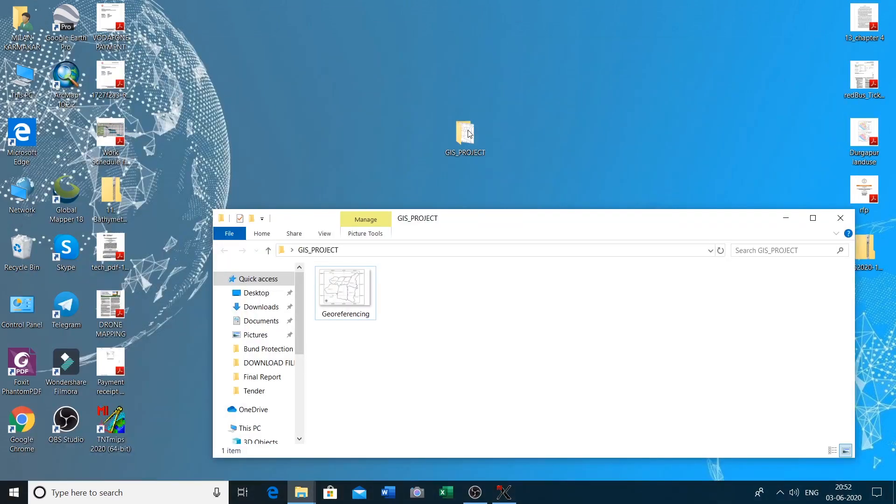
pyautogui.click(813, 218)
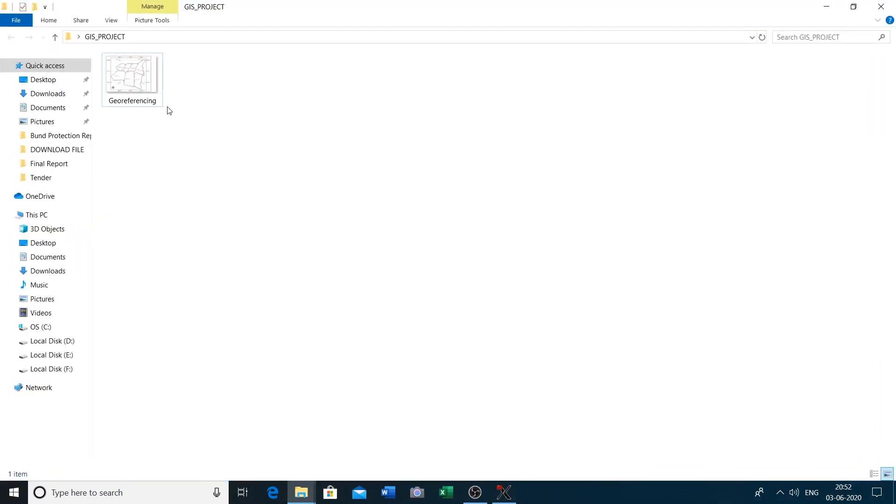
pyautogui.click(144, 92)
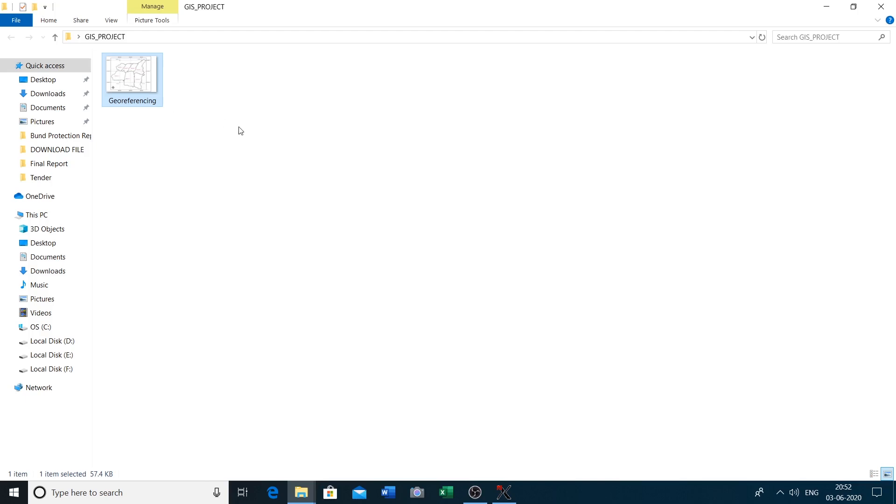
pyautogui.click(826, 7)
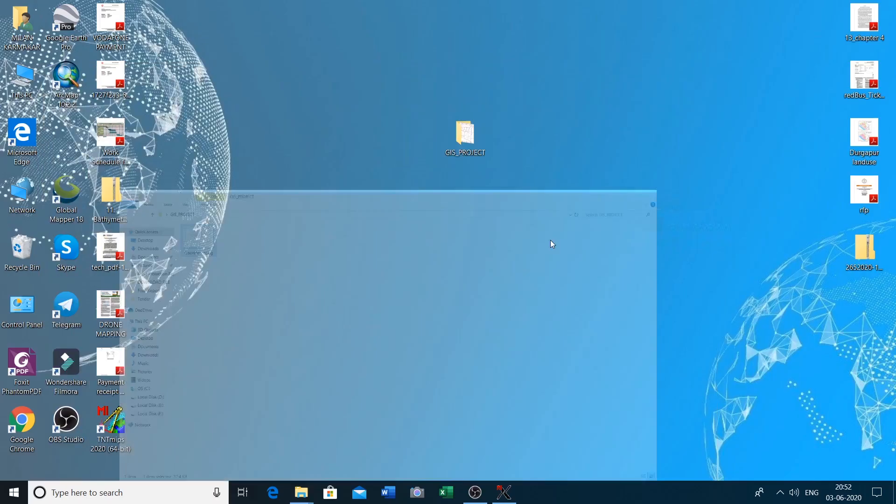
pyautogui.click(504, 491)
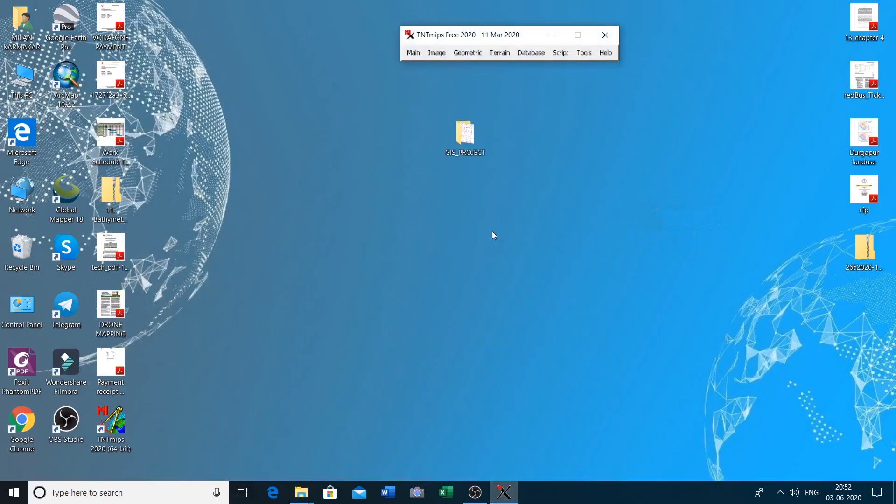
pyautogui.click(413, 55)
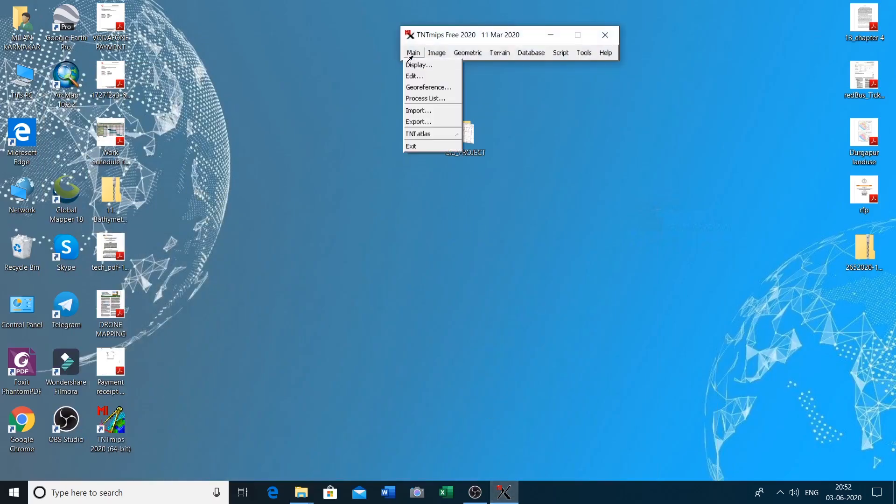
pyautogui.click(412, 112)
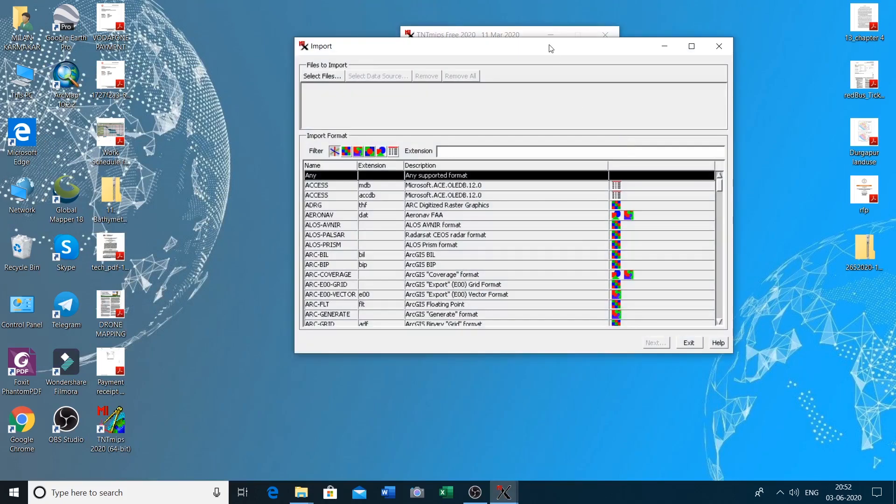
pyautogui.moveTo(551, 48); pyautogui.dragTo(527, 42)
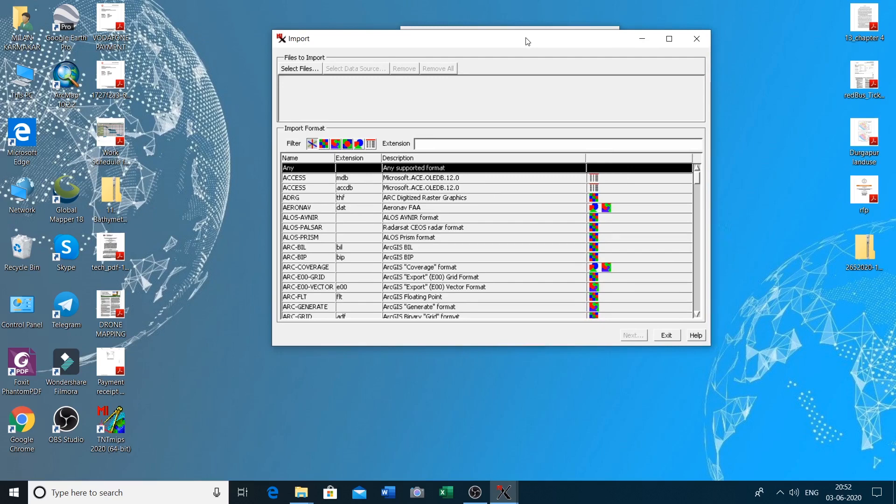
pyautogui.click(696, 39)
# Open the Import process and choose Georeferencing.jpg from the desktop's GIS_PROJECT folder as the file to import.
pyautogui.click(413, 53)
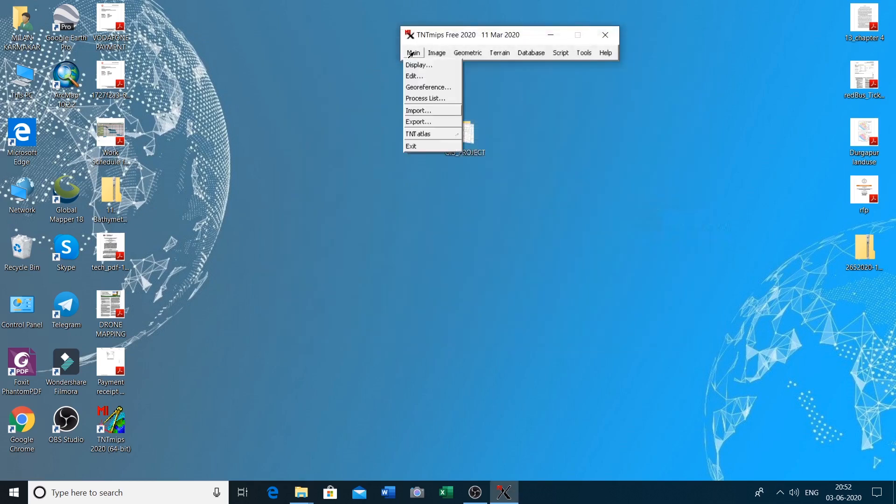
pyautogui.click(414, 111)
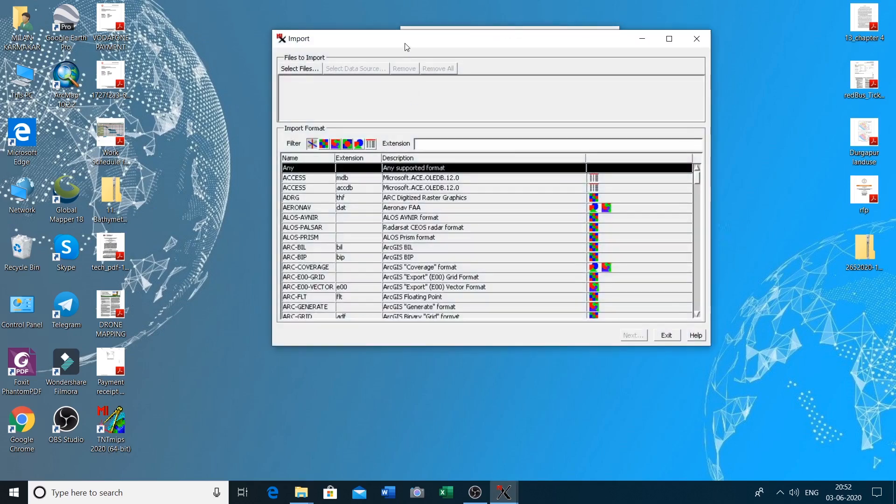
pyautogui.moveTo(405, 43); pyautogui.dragTo(441, 45)
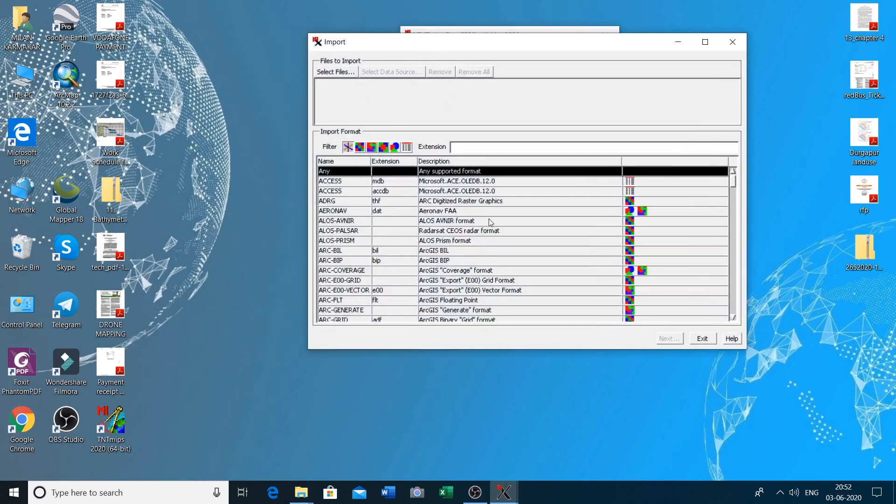
pyautogui.click(331, 72)
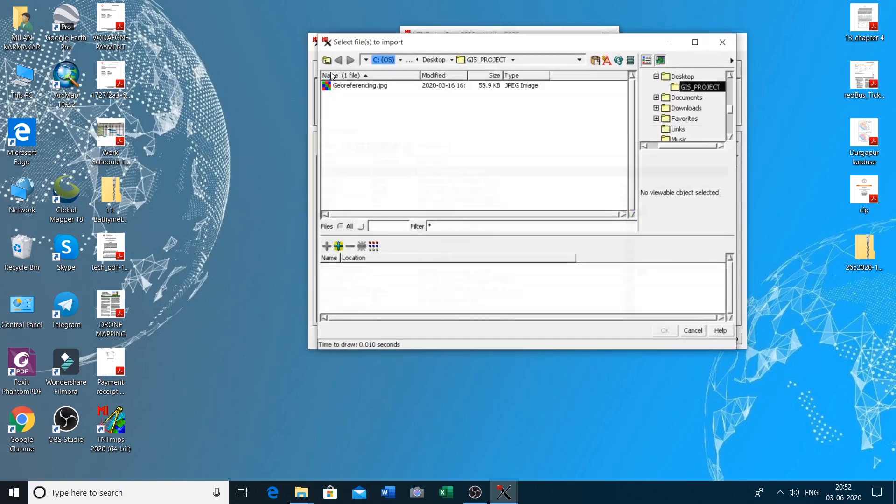
pyautogui.click(365, 61)
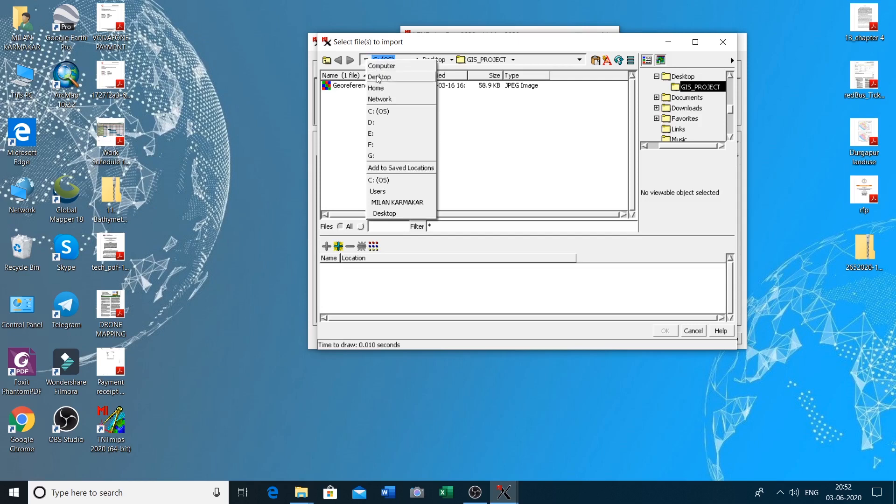
pyautogui.click(378, 77)
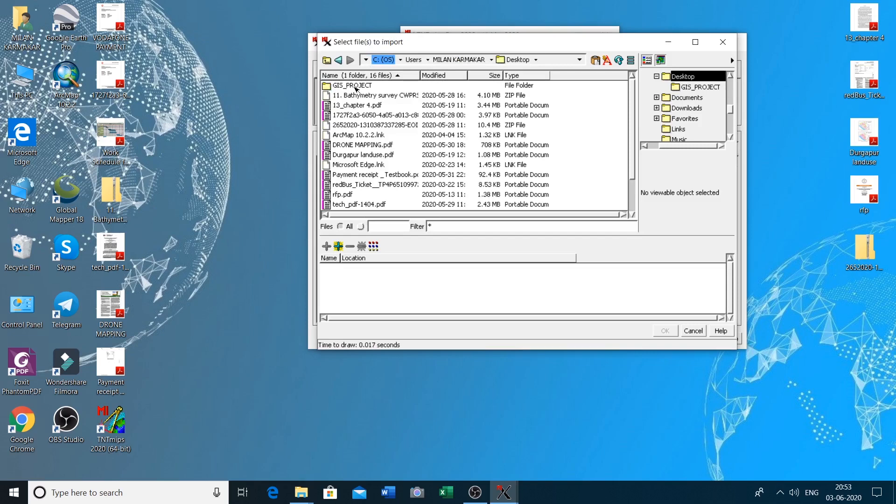
pyautogui.doubleClick(356, 86)
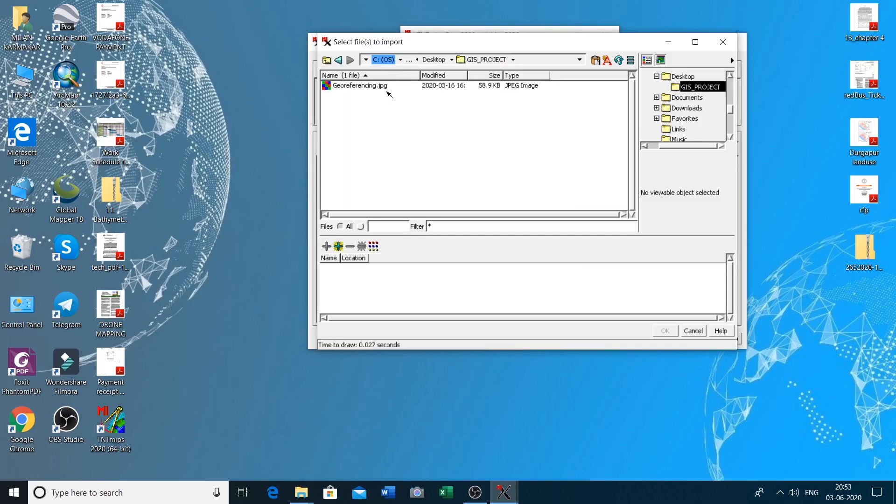
pyautogui.doubleClick(364, 88)
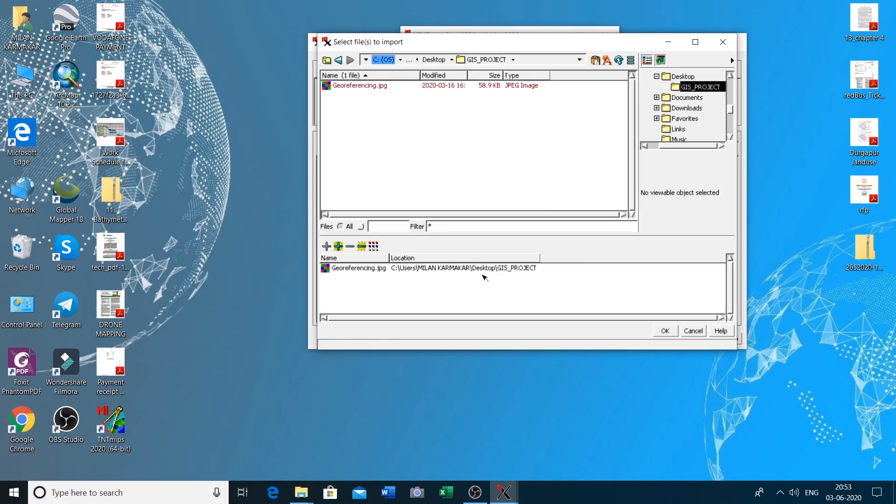
pyautogui.click(666, 331)
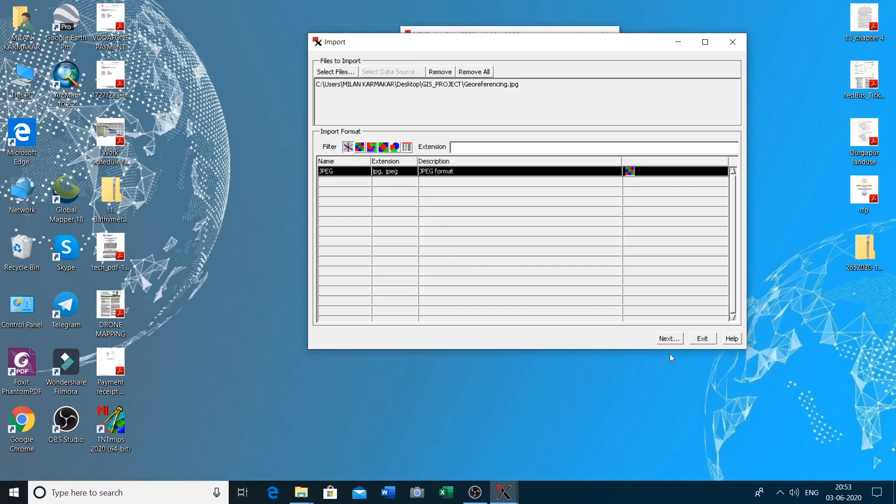
# Proceed to the JPEG import settings and choose Average as the pyramid option.
pyautogui.click(668, 339)
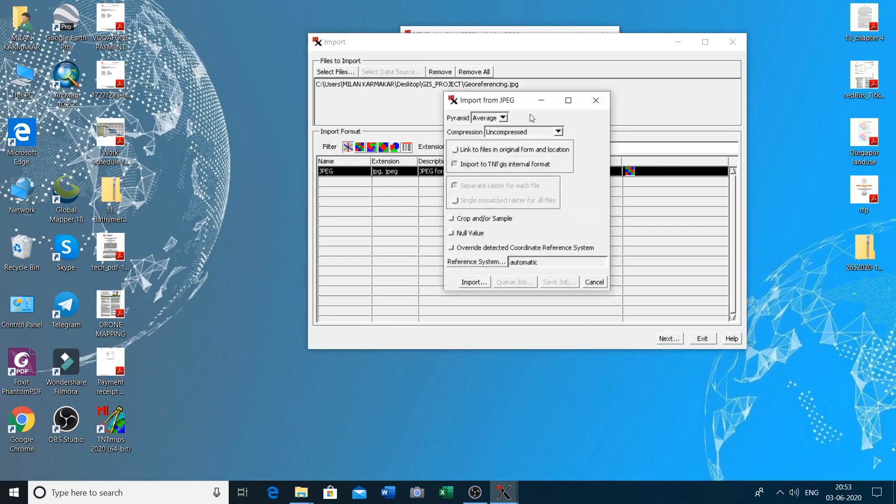
pyautogui.moveTo(523, 105); pyautogui.dragTo(487, 104)
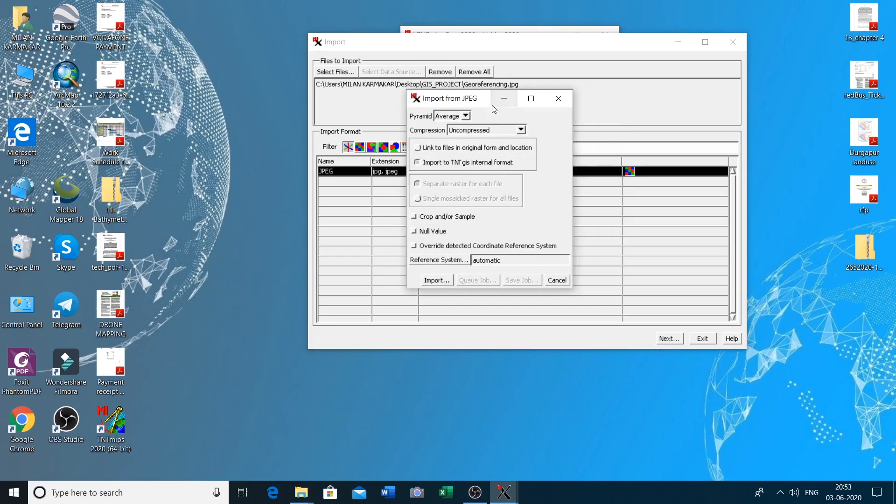
pyautogui.moveTo(486, 103); pyautogui.dragTo(477, 104)
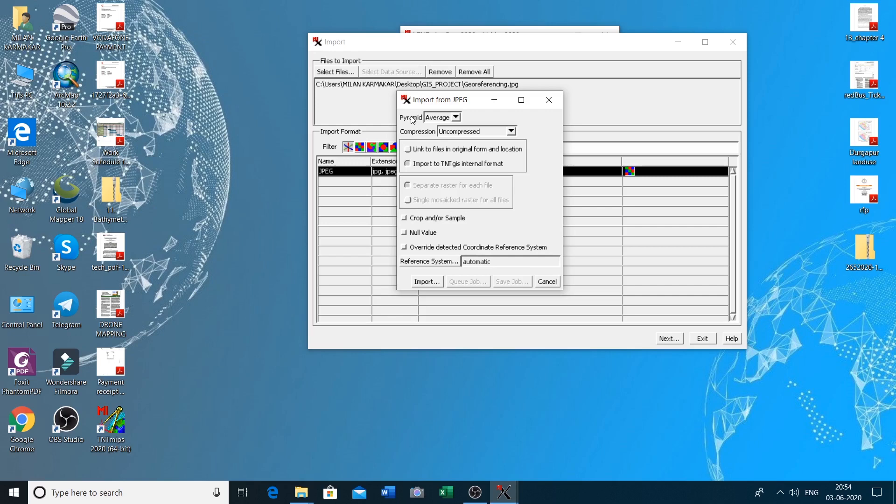
pyautogui.click(456, 118)
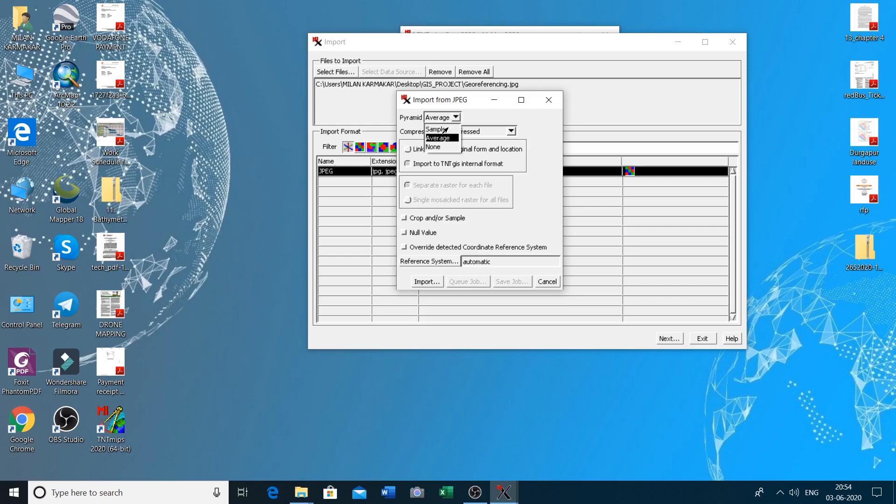
pyautogui.click(445, 140)
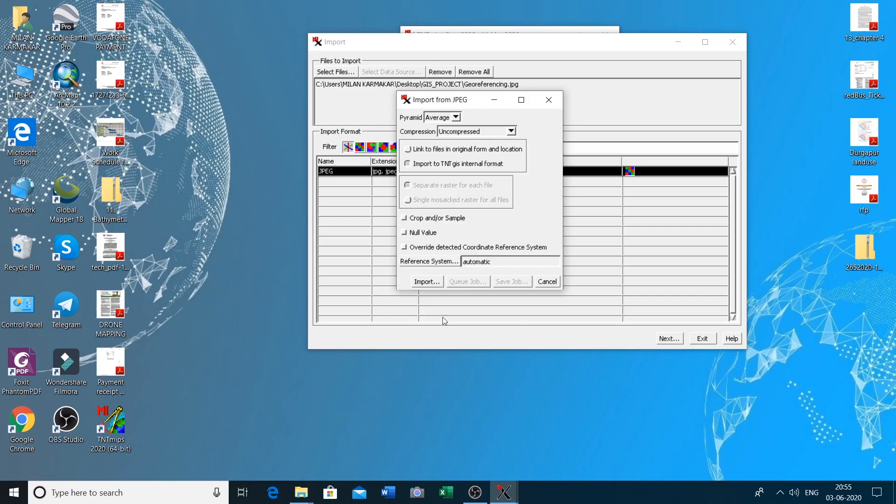
# Start the import and create a destination folder named GEOREF inside the desktop's GIS_PROJECT folder.
pyautogui.click(427, 282)
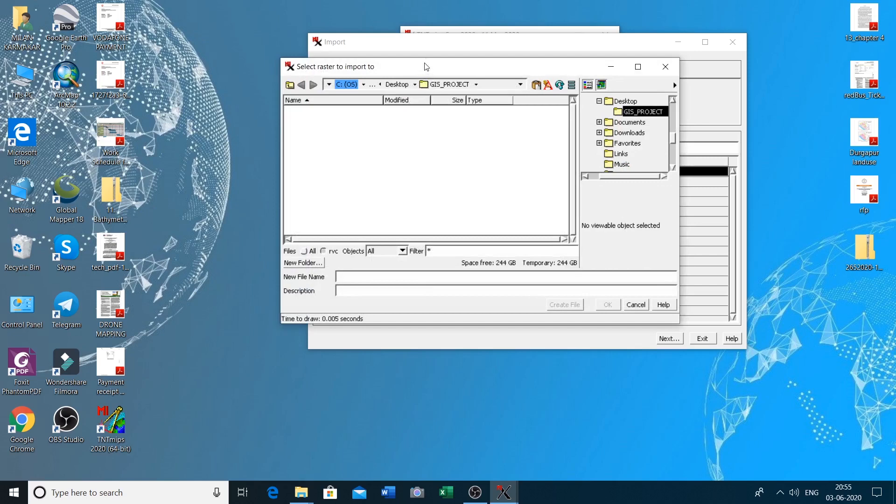
pyautogui.moveTo(422, 66); pyautogui.dragTo(438, 72)
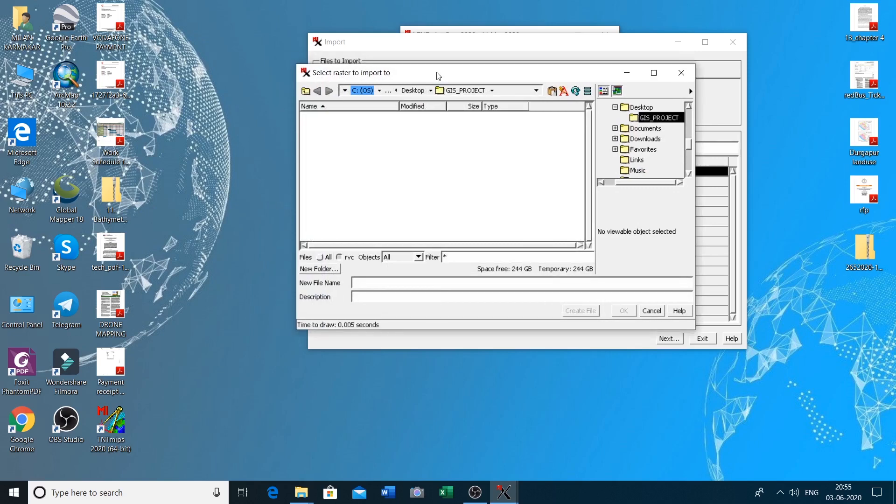
pyautogui.click(345, 91)
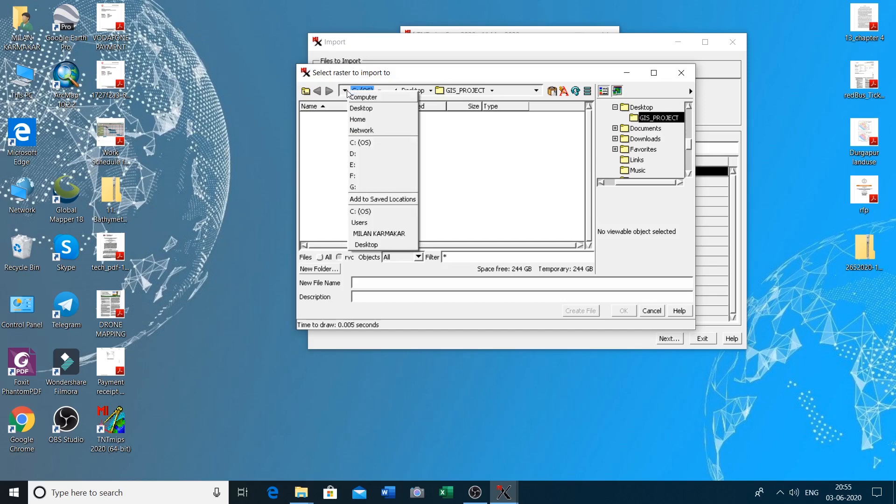
pyautogui.click(366, 110)
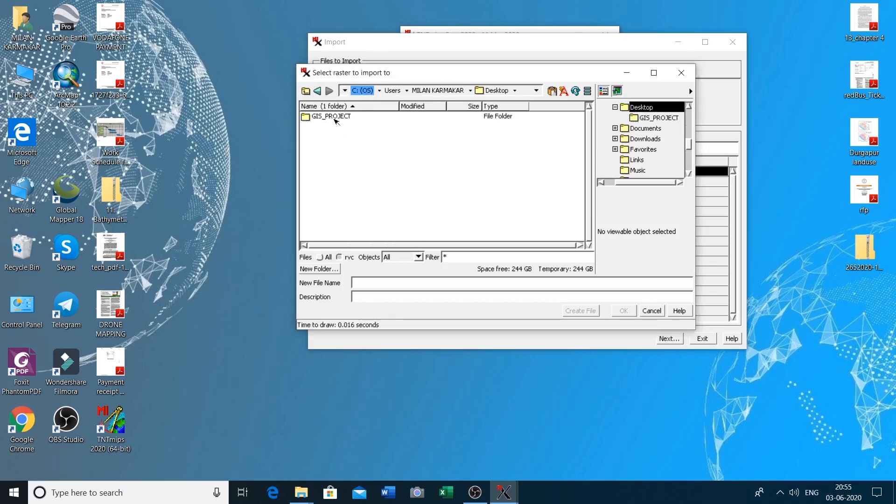
pyautogui.doubleClick(335, 119)
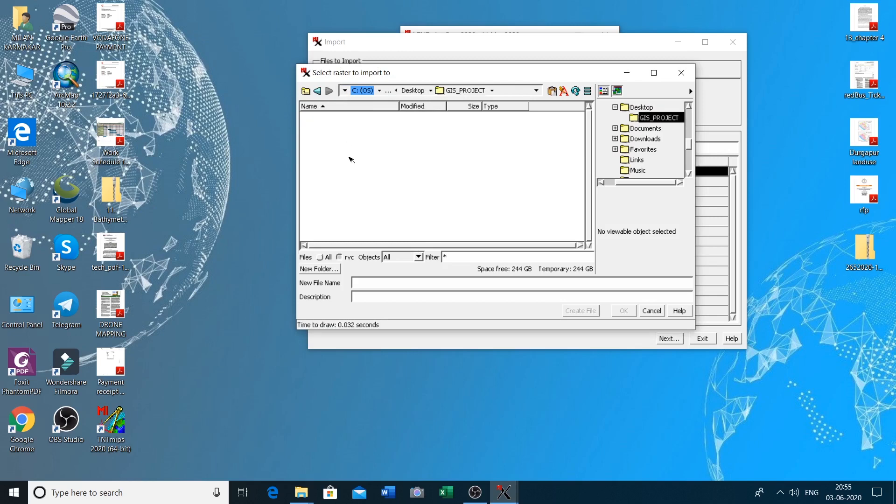
pyautogui.click(319, 269)
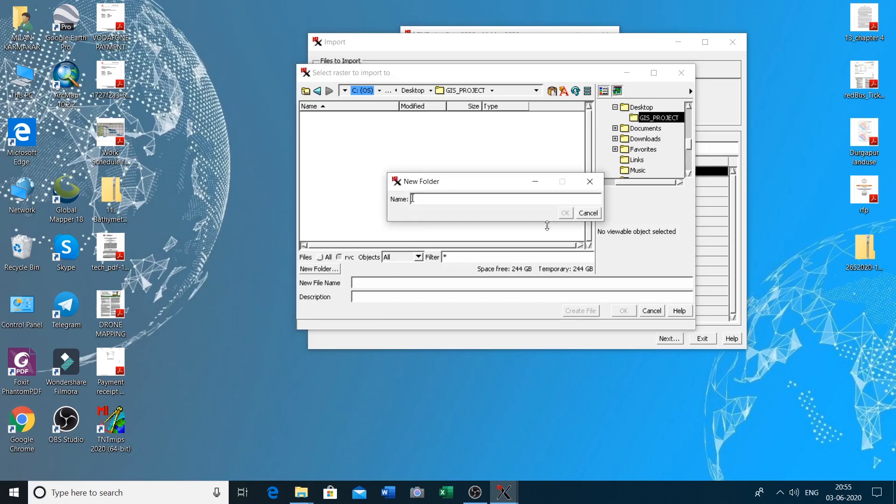
pyautogui.write('r')
pyautogui.press('BackSpace')
pyautogui.write('GEOREF')
pyautogui.click(565, 213)
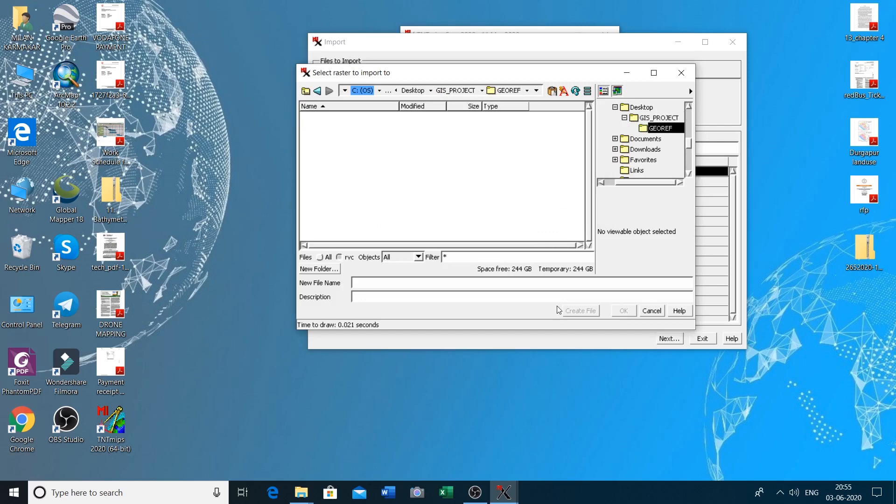
# Create the project file GEOREFERENCING in the GEOREF folder, import the JPEG into it as object Georeferencing, and exit the Import process.
pyautogui.click(366, 286)
pyautogui.write('GEOREFERENCING')
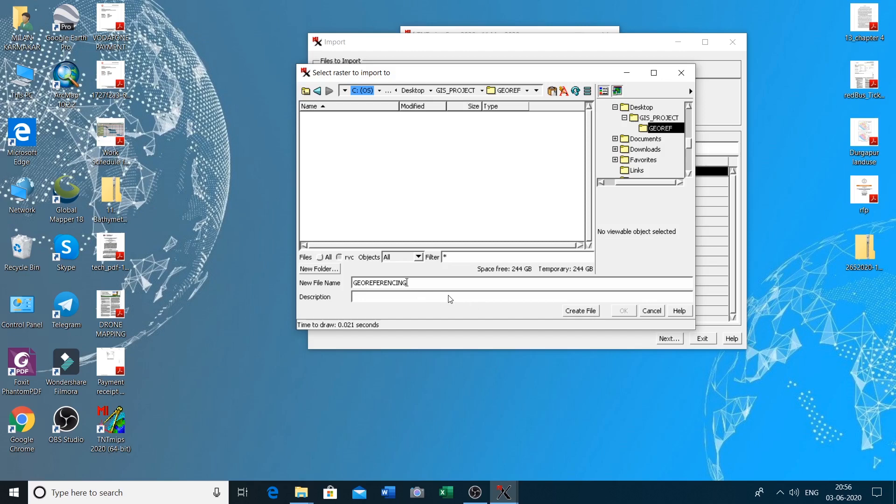
pyautogui.click(581, 311)
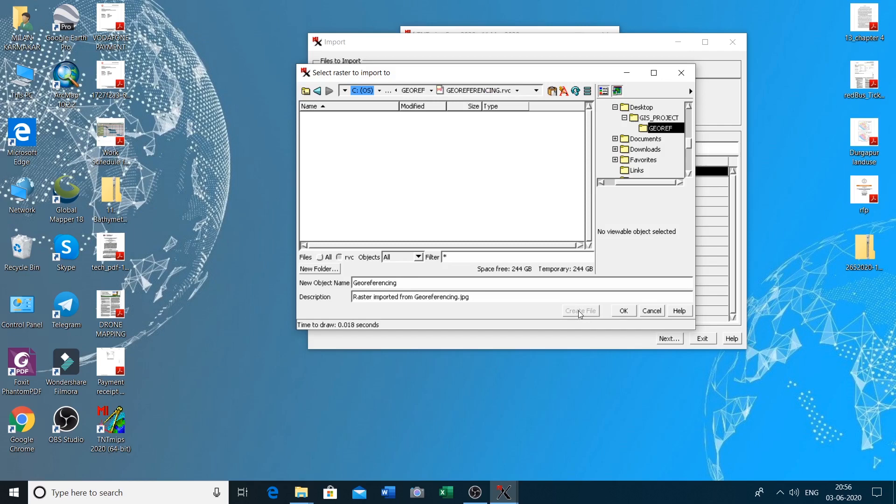
pyautogui.click(625, 312)
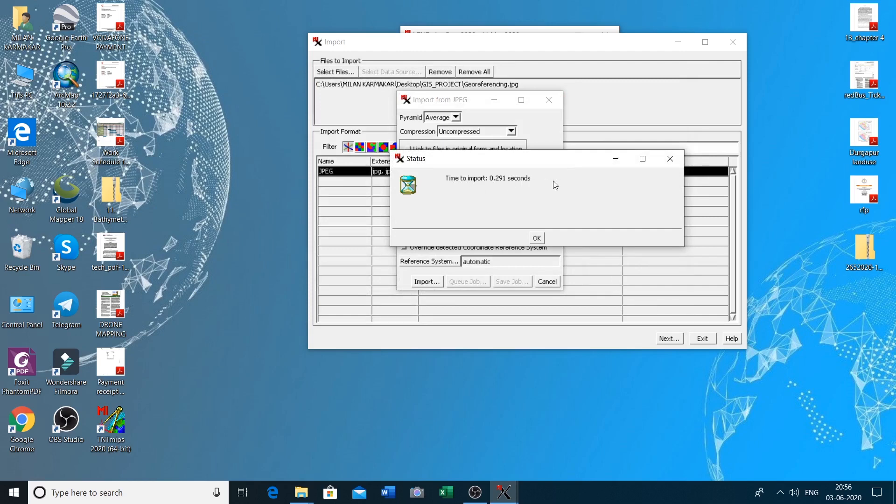
pyautogui.click(537, 238)
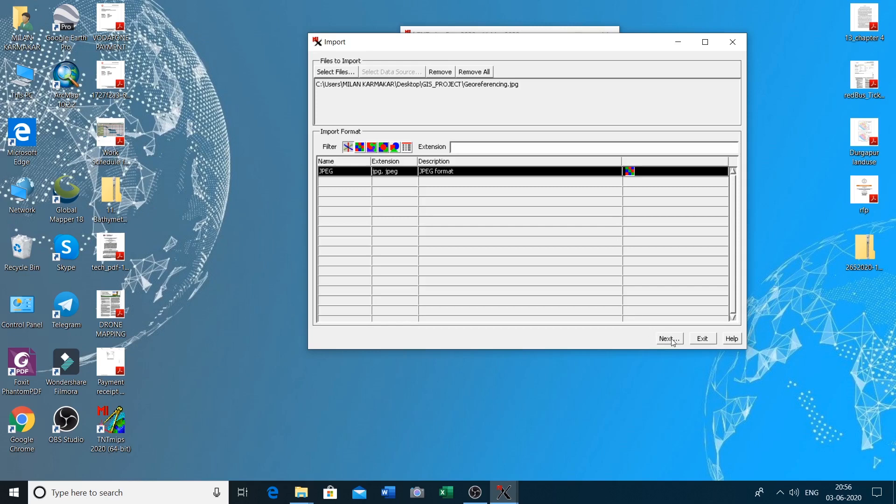
pyautogui.click(704, 340)
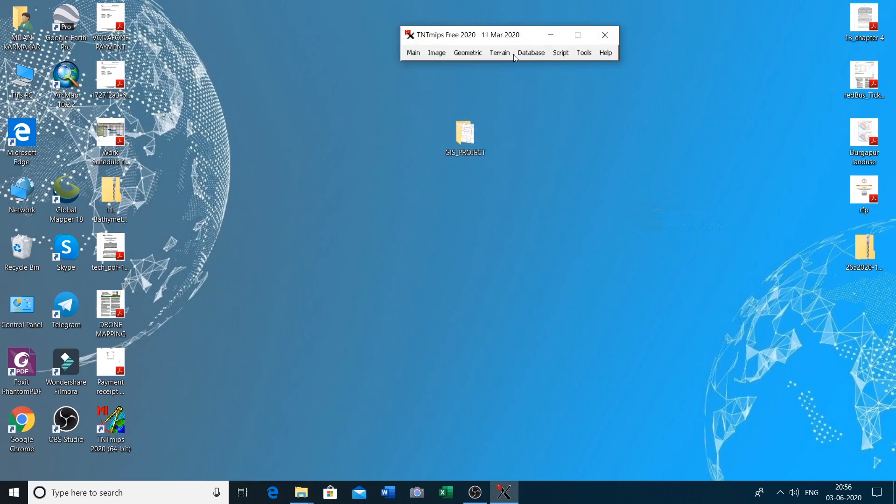
# Open the Georeference process and move its window up to the middle of the desktop.
pyautogui.moveTo(501, 38)
pyautogui.mouseDown()
pyautogui.moveTo(519, 40)
pyautogui.moveTo(510, 38)
pyautogui.mouseUp()
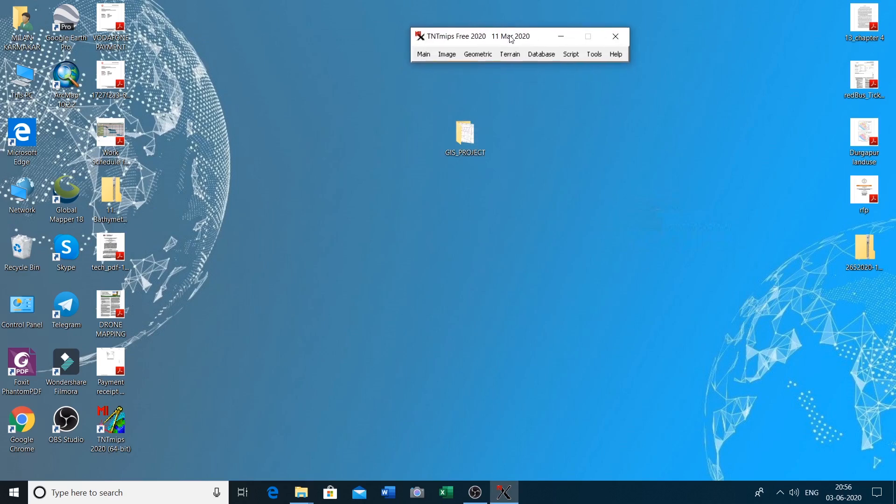
pyautogui.click(423, 55)
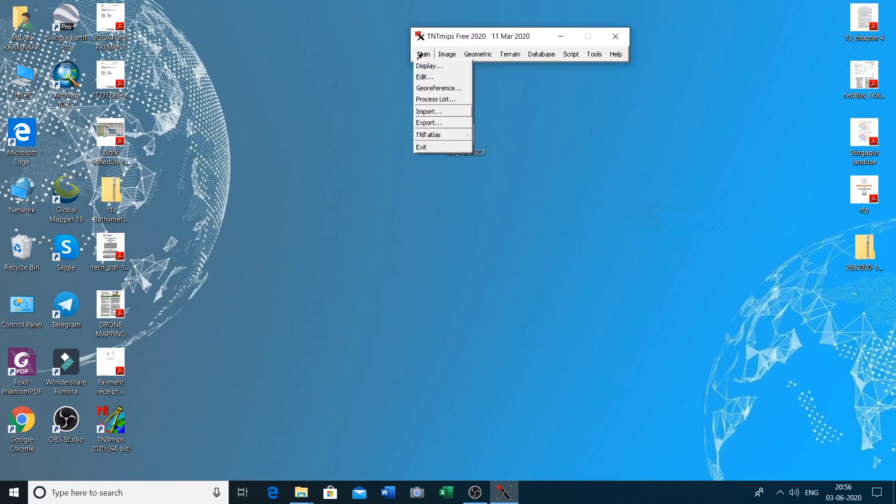
pyautogui.click(432, 89)
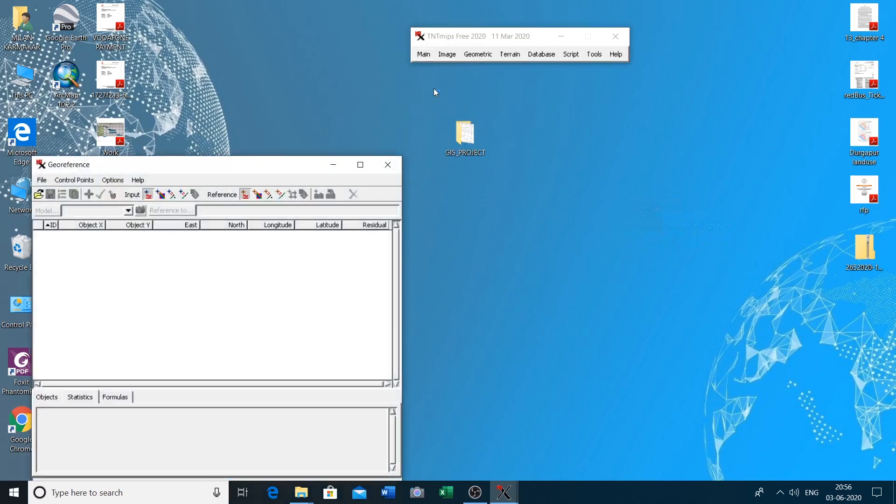
pyautogui.moveTo(286, 171); pyautogui.dragTo(444, 61)
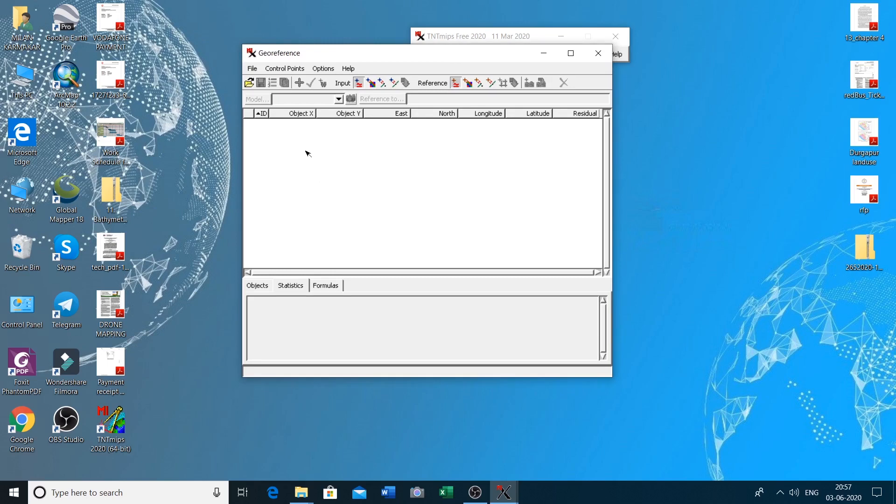
# Start opening an object to georeference and browse to the GEOREF folder inside GIS_PROJECT.
pyautogui.click(251, 69)
pyautogui.click(256, 80)
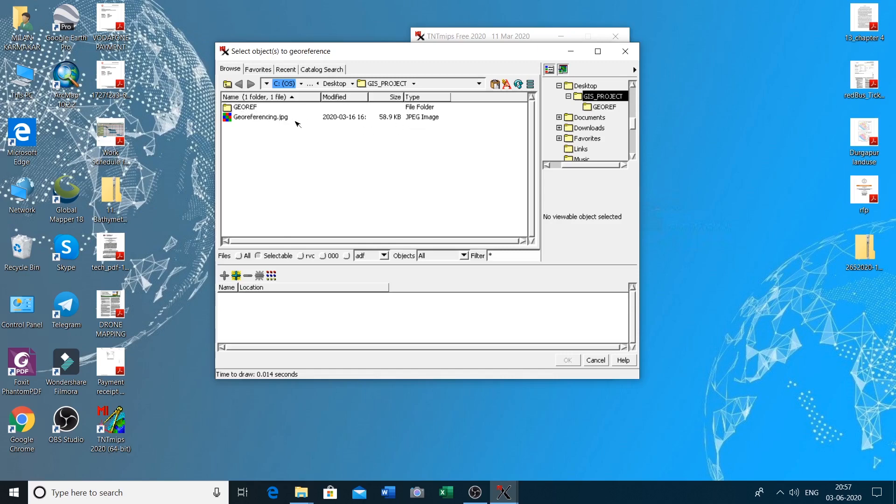
pyautogui.doubleClick(254, 110)
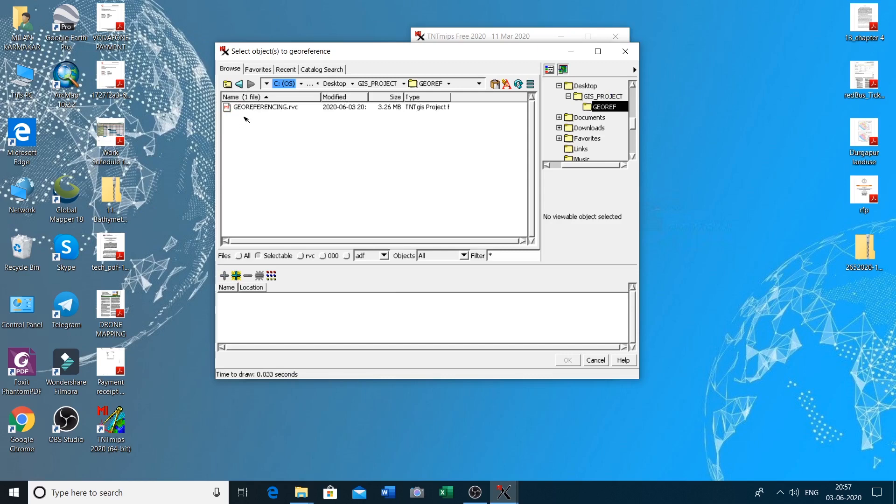
pyautogui.moveTo(388, 52); pyautogui.dragTo(434, 59)
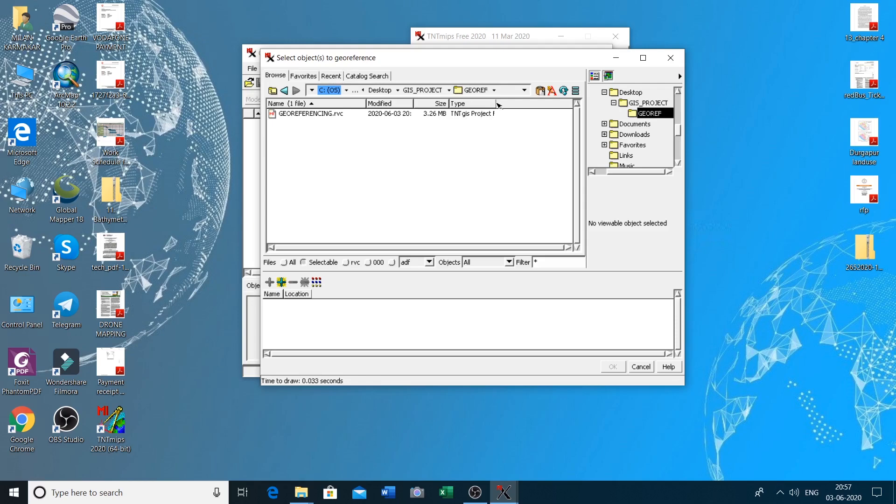
pyautogui.moveTo(497, 104); pyautogui.dragTo(513, 106)
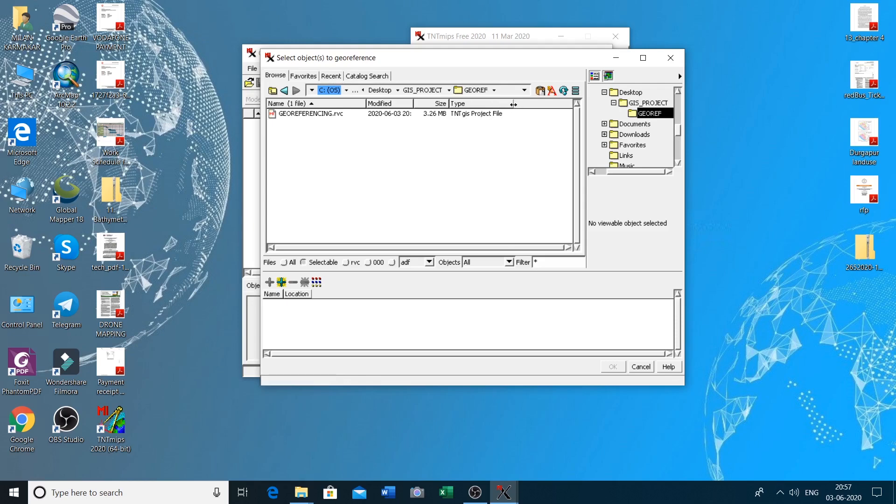
pyautogui.moveTo(500, 60); pyautogui.dragTo(478, 58)
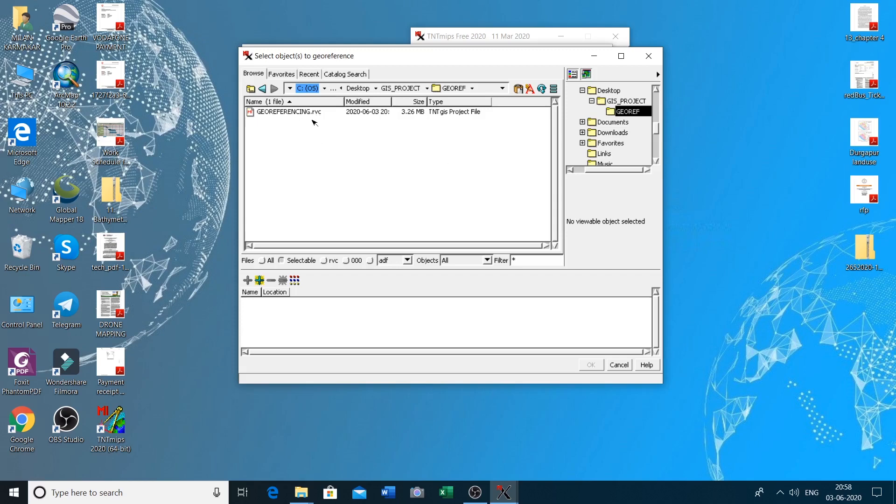
pyautogui.click(262, 89)
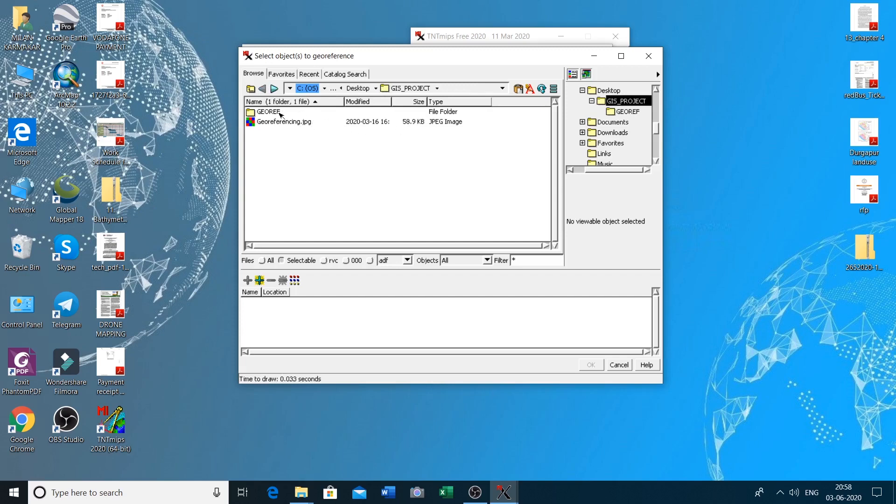
pyautogui.doubleClick(279, 113)
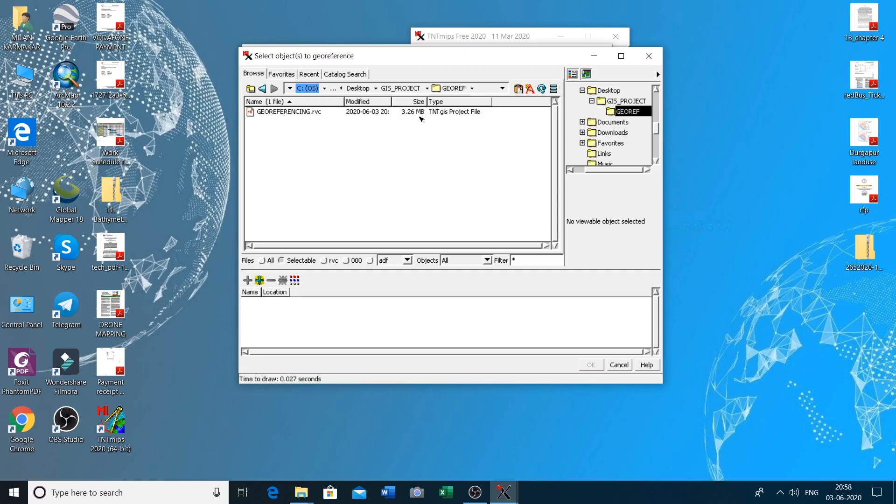
# Select the Georeferencing raster inside GEOREFERENCING.rvc as the object to georeference and confirm the selection.
pyautogui.doubleClick(289, 113)
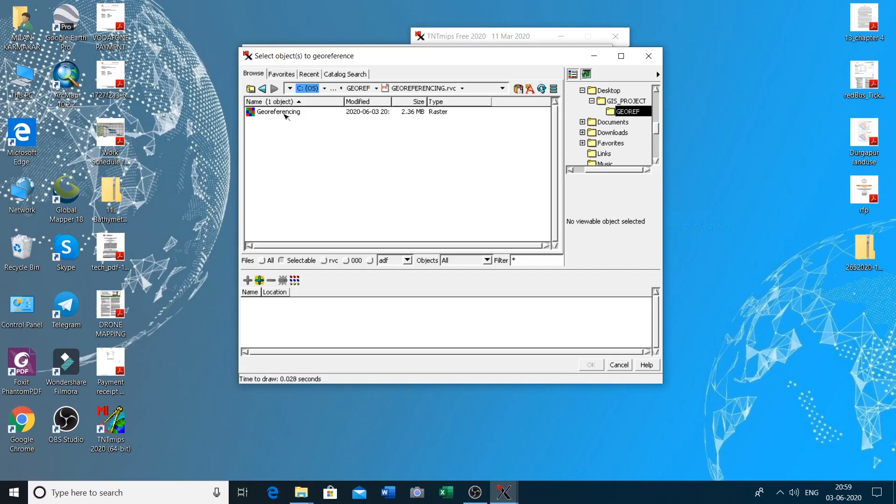
pyautogui.click(286, 115)
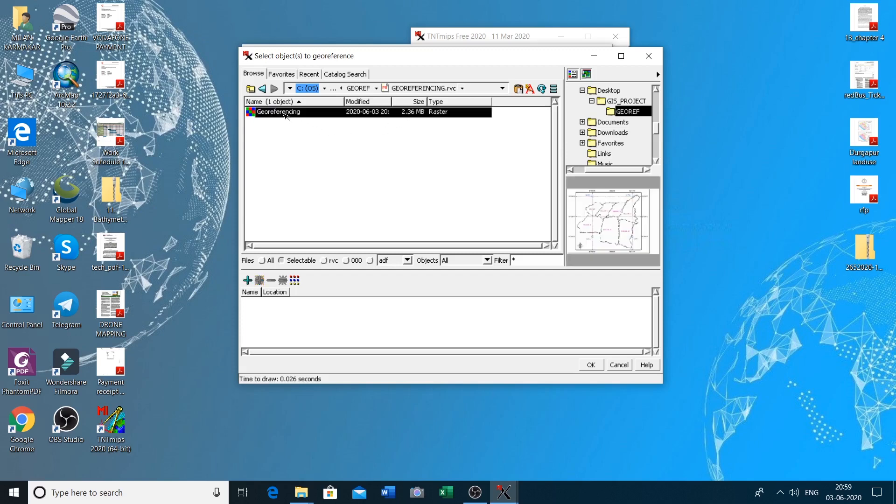
pyautogui.doubleClick(285, 114)
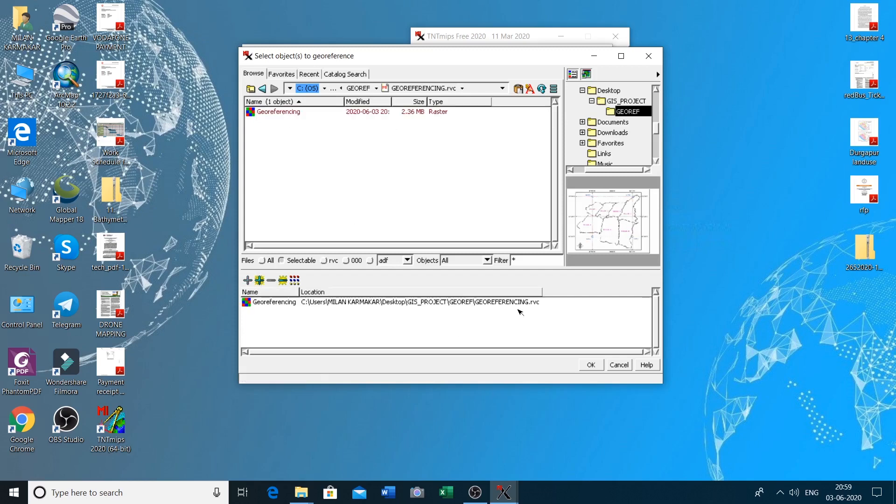
pyautogui.click(591, 365)
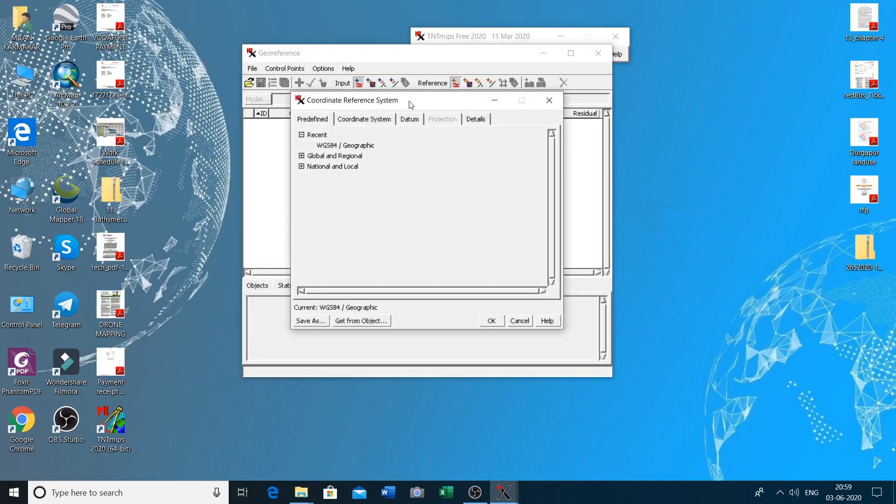
# Select the predefined Geographic 2D: longitude, latitude (degrees) coordinate reference system in the Global and Regional group.
pyautogui.moveTo(410, 104); pyautogui.dragTo(437, 93)
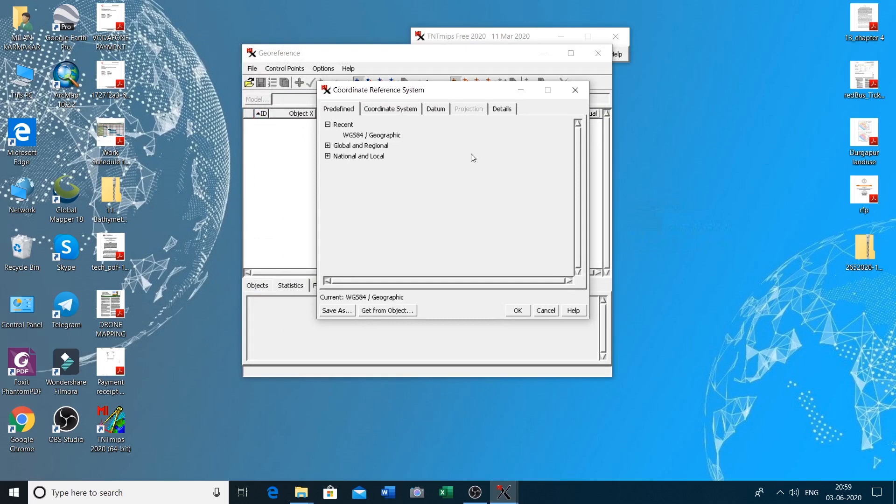
pyautogui.moveTo(420, 90); pyautogui.dragTo(455, 91)
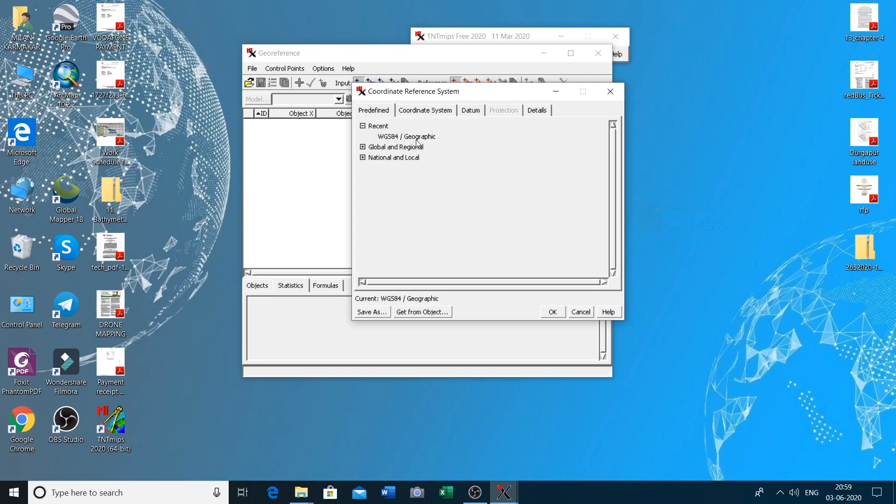
pyautogui.click(418, 138)
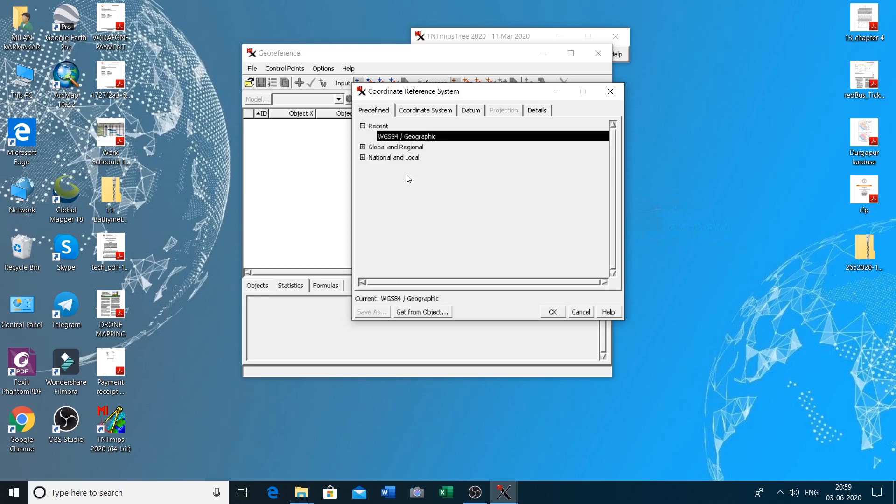
pyautogui.click(363, 148)
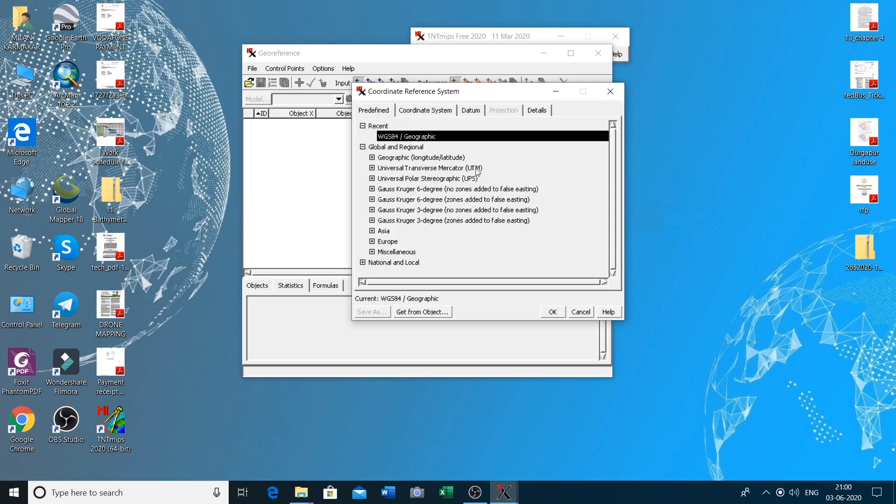
pyautogui.click(372, 157)
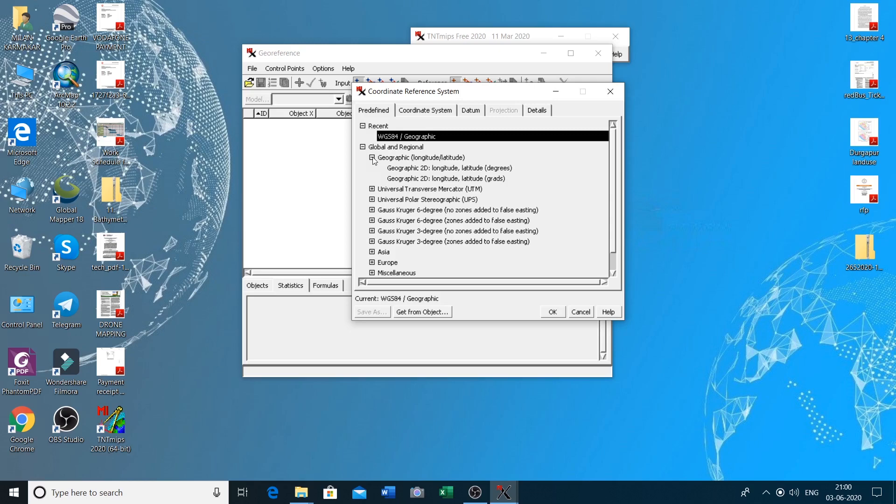
pyautogui.click(427, 169)
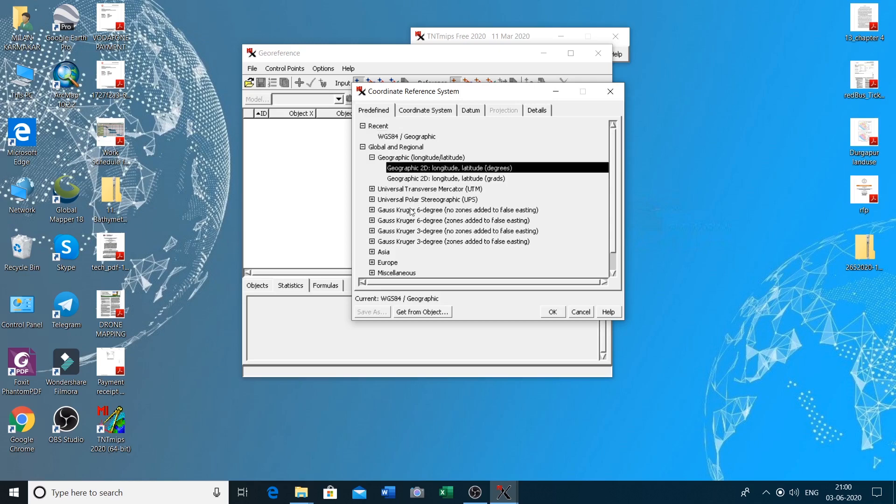
pyautogui.click(422, 180)
pyautogui.click(419, 170)
# Review the coordinate system and datum settings, and accept the reference system and the Affine georeference model.
pyautogui.click(434, 111)
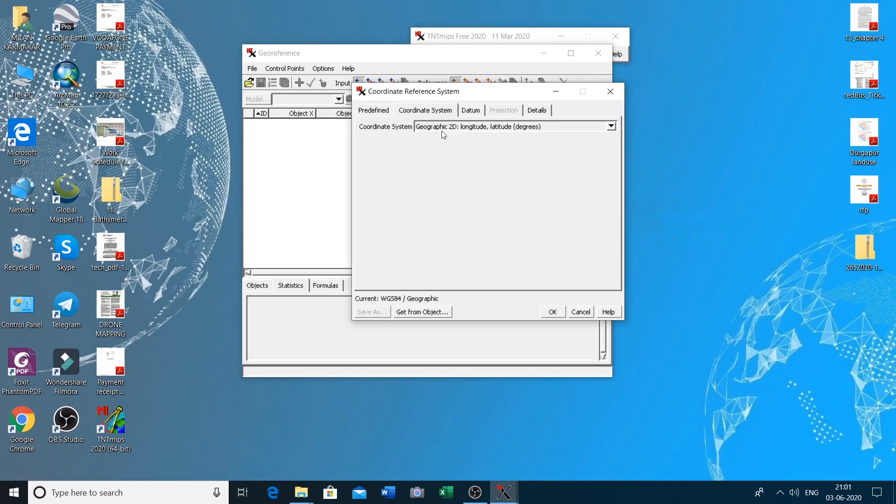
pyautogui.click(475, 113)
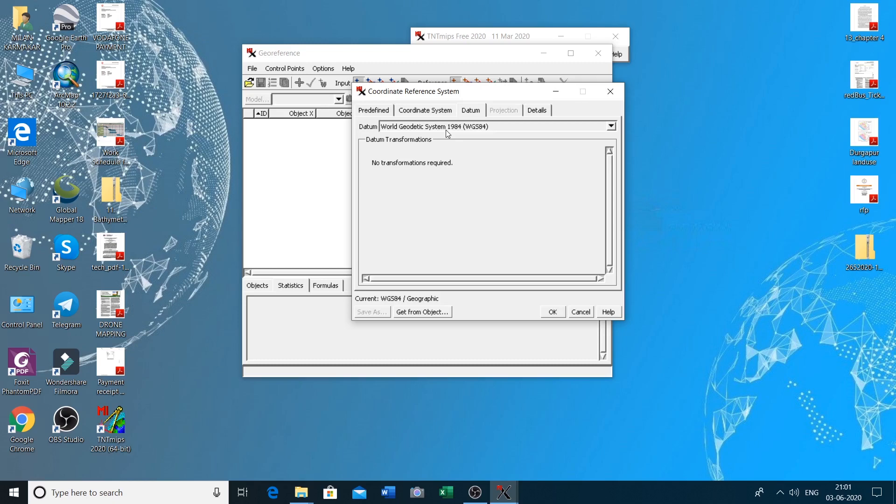
pyautogui.click(380, 112)
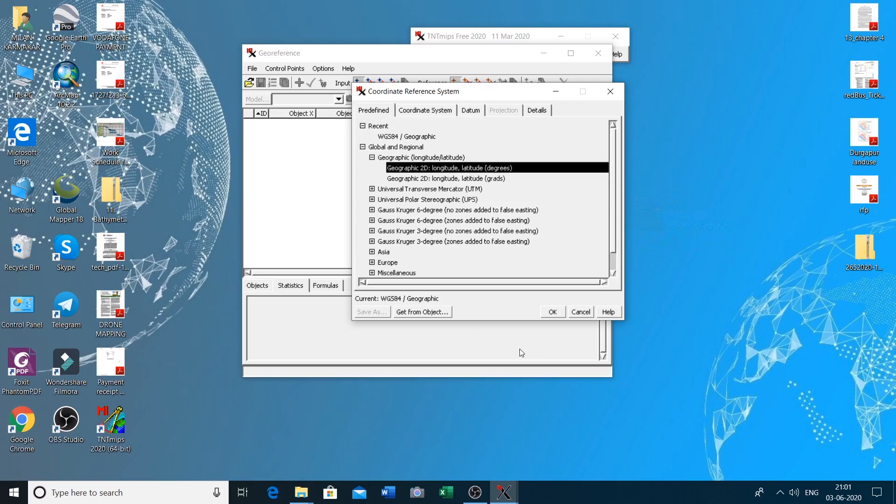
pyautogui.click(550, 313)
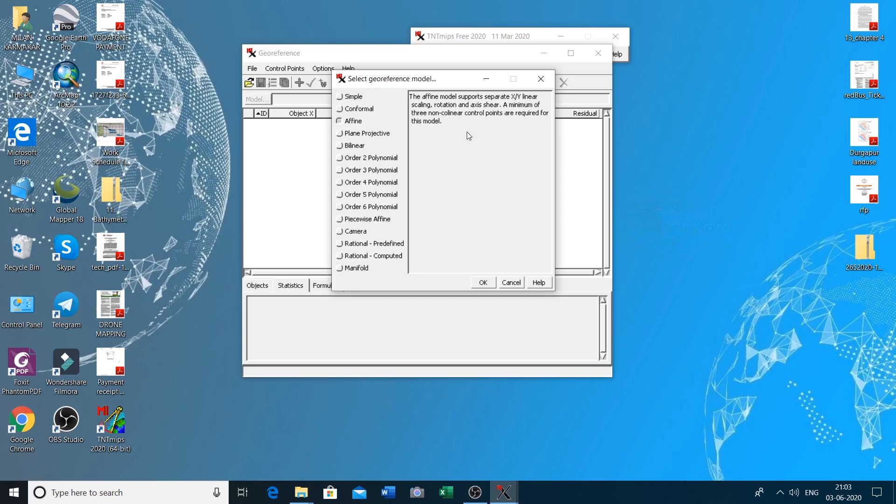
pyautogui.click(484, 283)
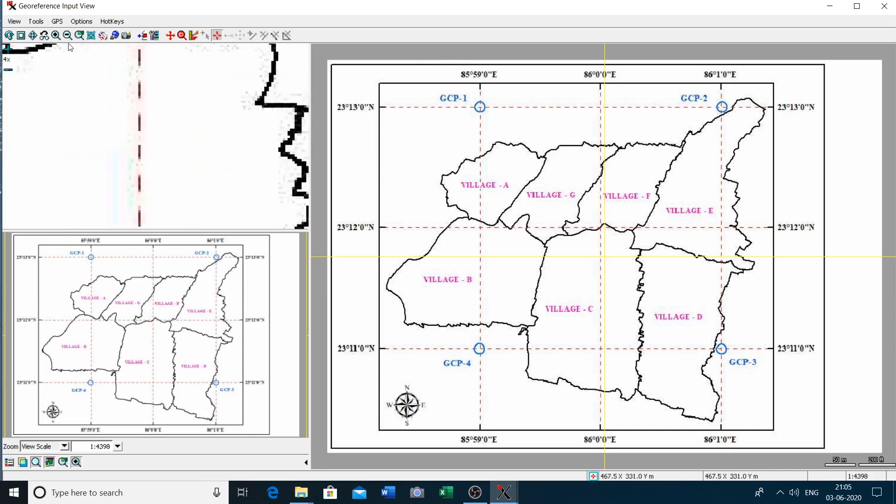
# Place the input point at the centre of the GCP-1 circle and move the Georeference window clear of it.
pyautogui.click(56, 35)
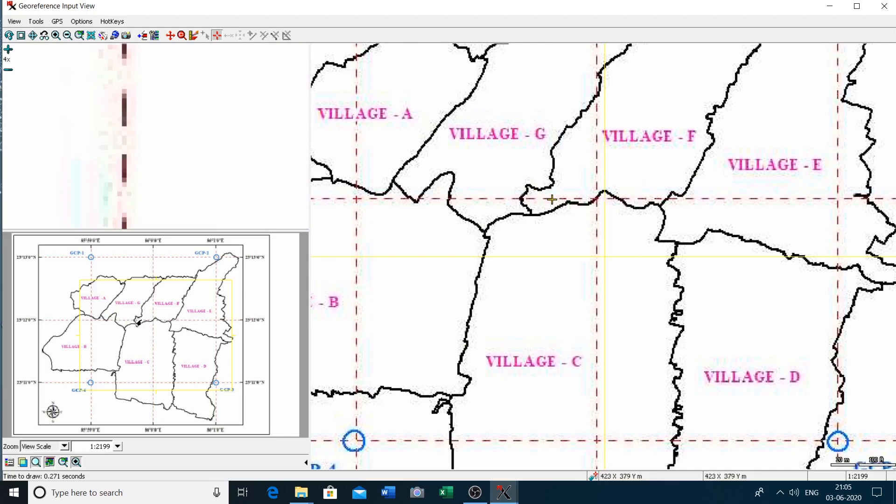
pyautogui.moveTo(128, 300); pyautogui.dragTo(72, 277)
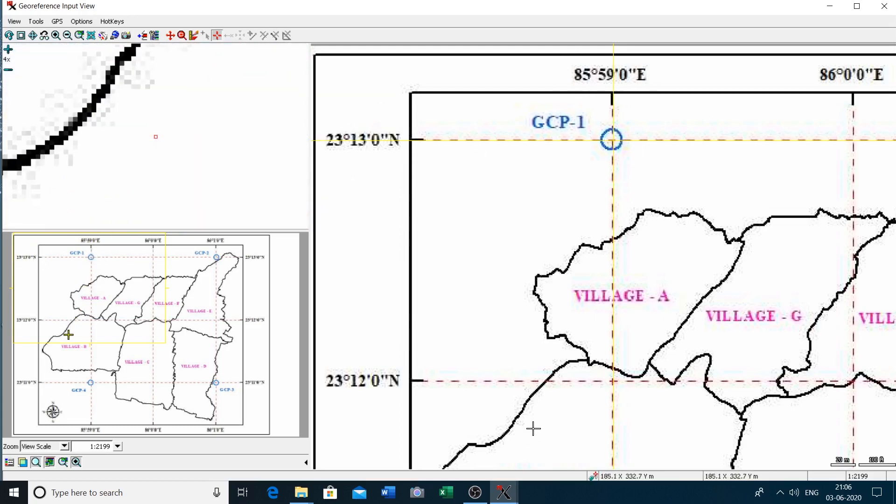
pyautogui.moveTo(505, 498)
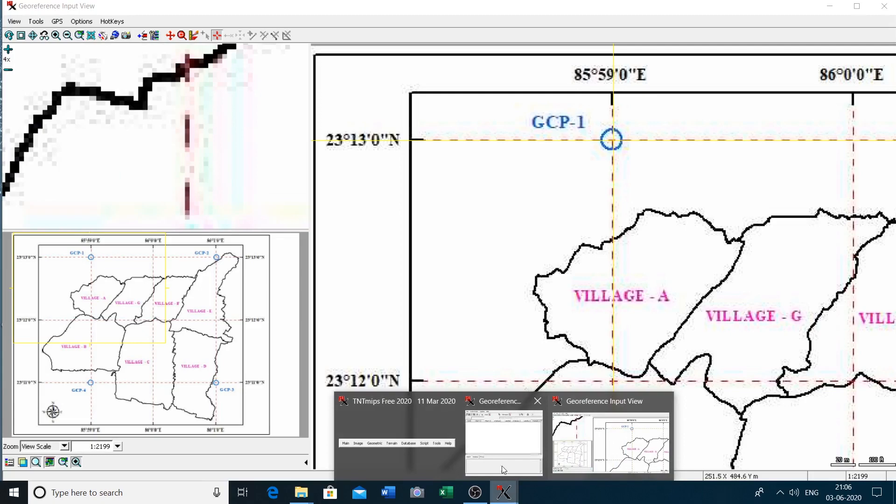
pyautogui.moveTo(501, 445)
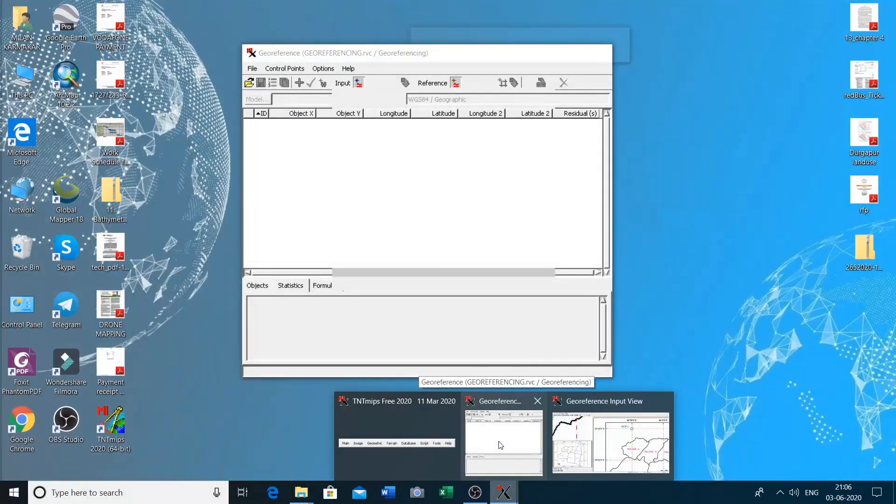
pyautogui.click(501, 445)
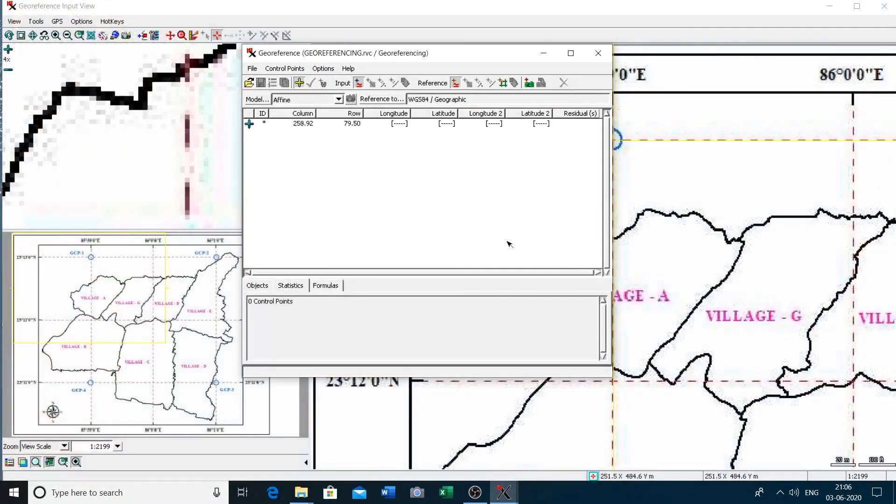
pyautogui.moveTo(454, 53); pyautogui.dragTo(648, 194)
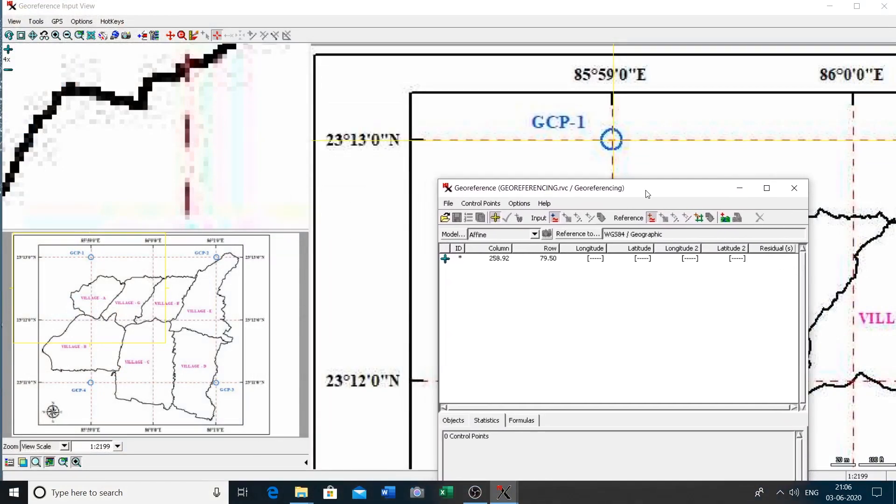
pyautogui.click(498, 253)
pyautogui.click(554, 250)
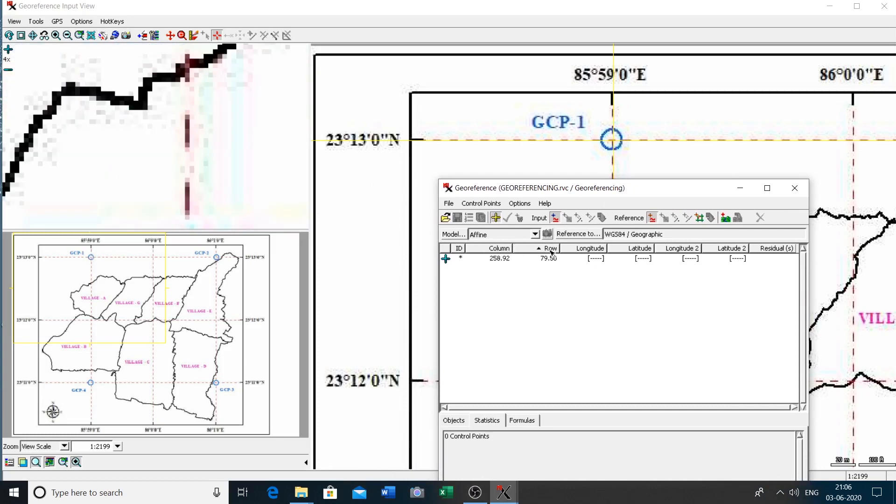
pyautogui.click(552, 251)
# Set the GCP-1 control point's longitude to 85 59 and latitude to 23 13, and add the point.
pyautogui.click(590, 261)
pyautogui.write('85 59')
pyautogui.press('Return')
pyautogui.click(632, 261)
pyautogui.write('23 13')
pyautogui.press('Return')
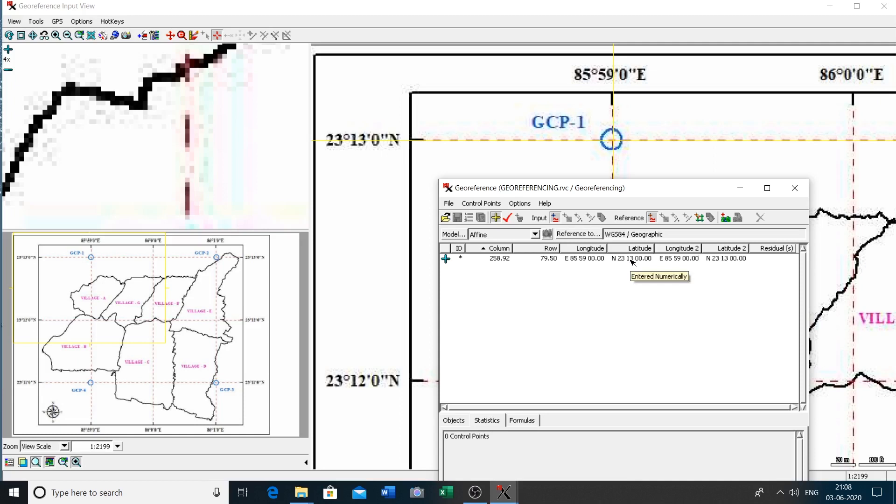
pyautogui.click(507, 219)
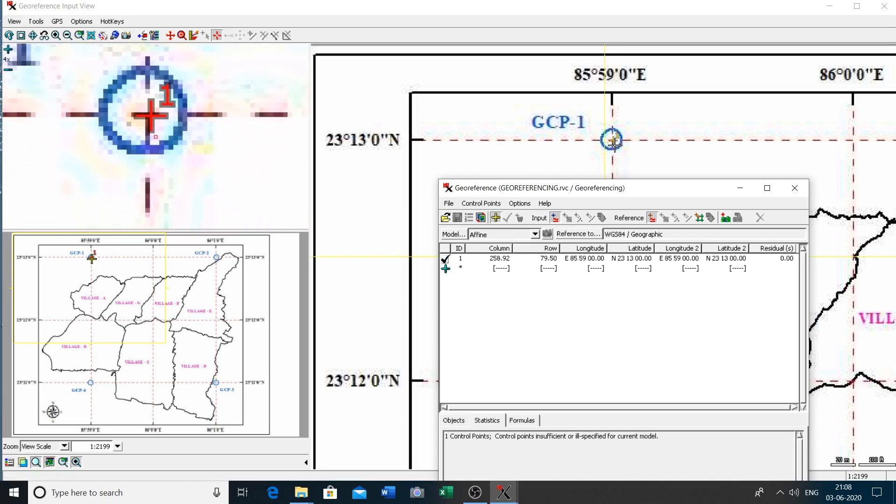
pyautogui.moveTo(614, 144)
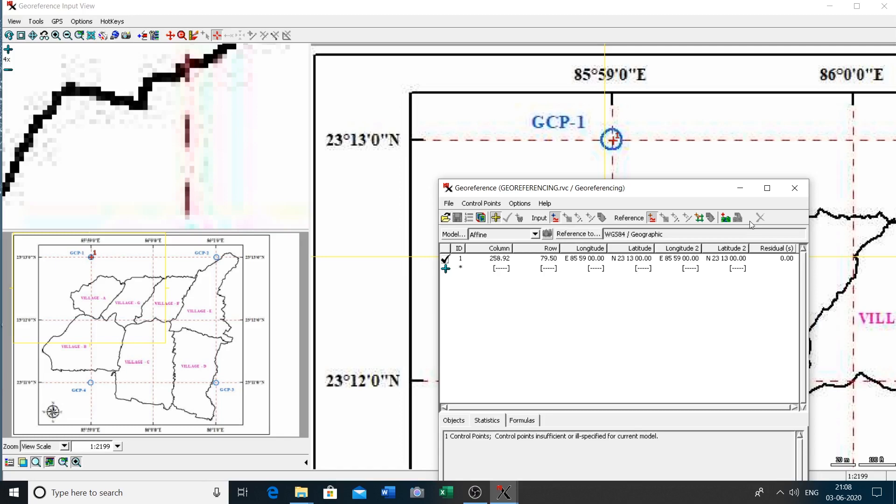
# Place the second input point at the centre of the GCP-2 circle and bring the Georeference window back to the front.
pyautogui.click(740, 188)
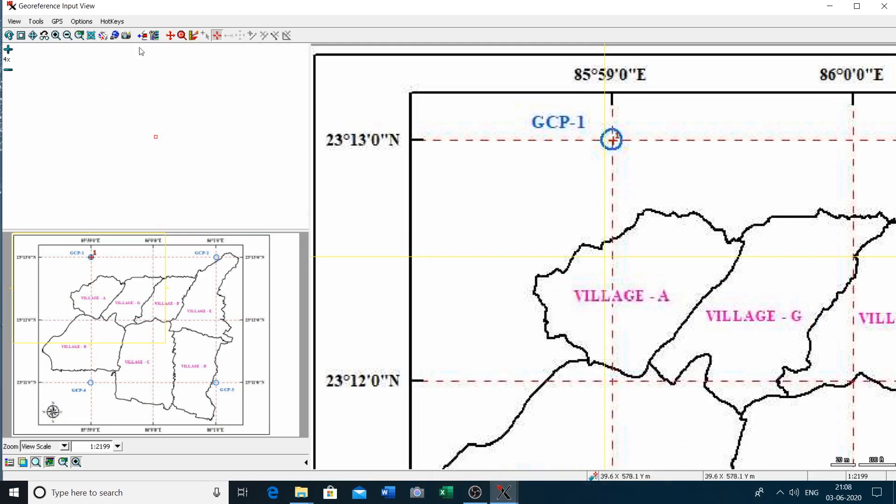
pyautogui.click(67, 36)
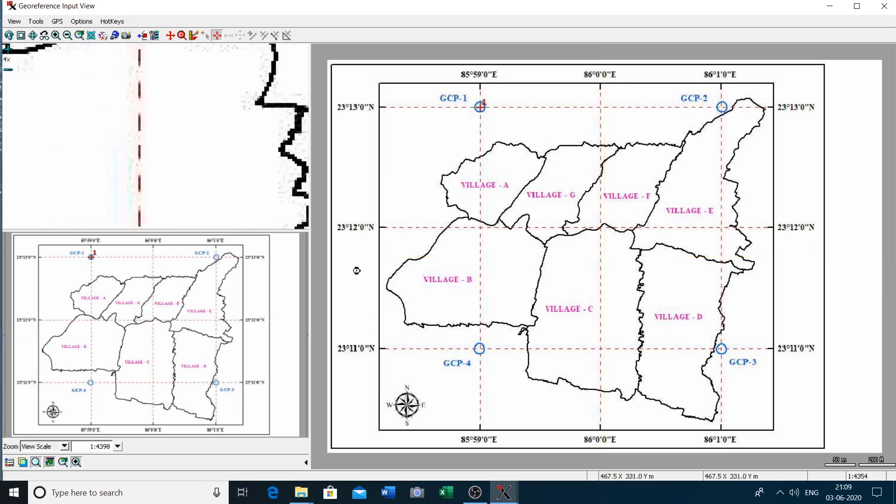
pyautogui.click(724, 105)
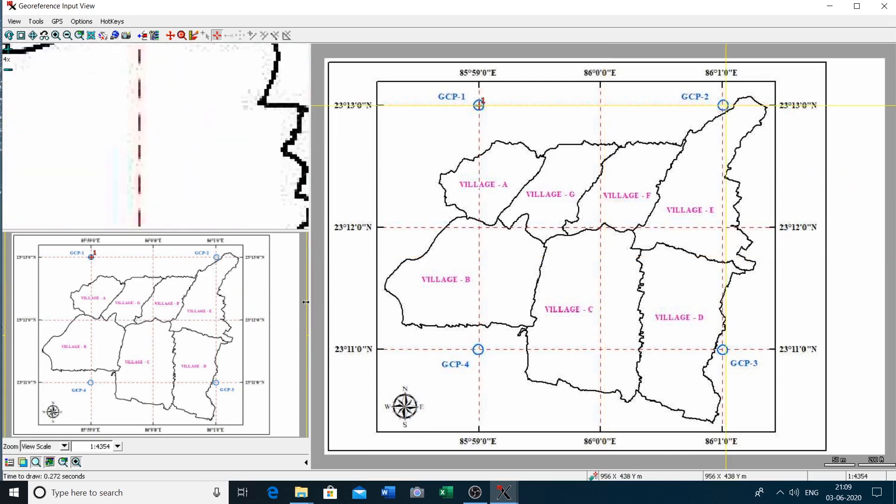
pyautogui.moveTo(300, 304); pyautogui.dragTo(166, 289)
pyautogui.moveTo(76, 283); pyautogui.dragTo(211, 293)
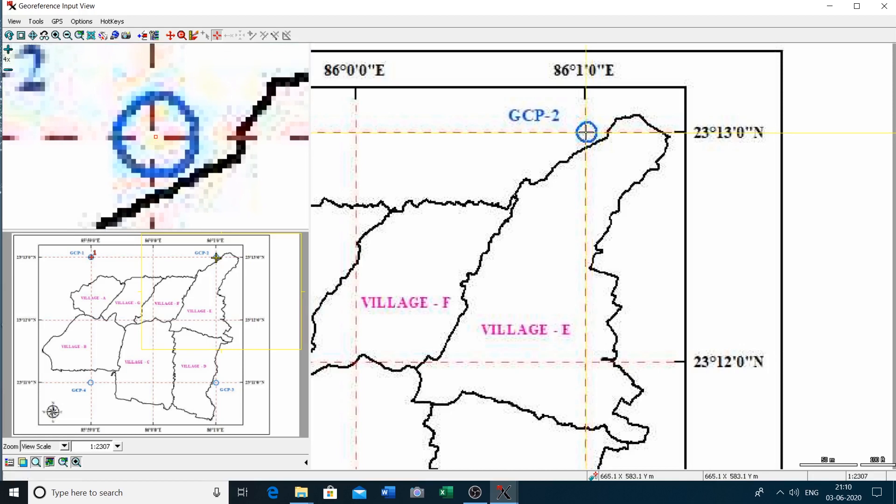
pyautogui.click(502, 493)
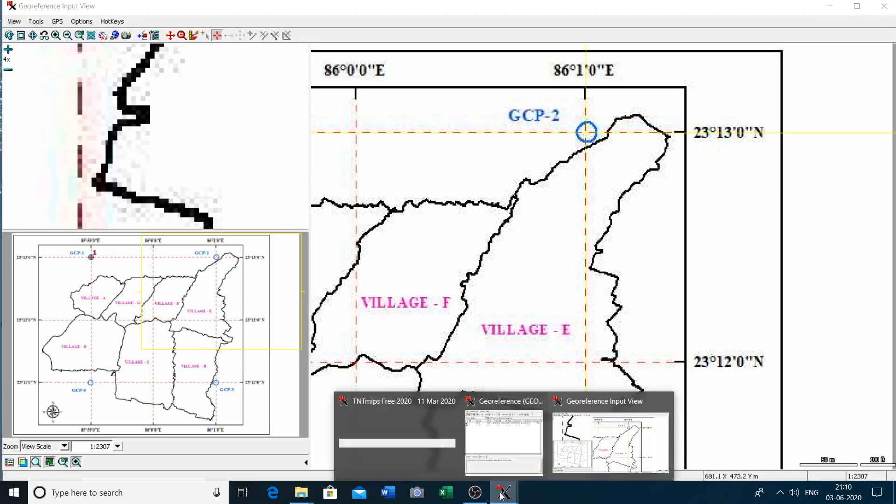
pyautogui.click(502, 469)
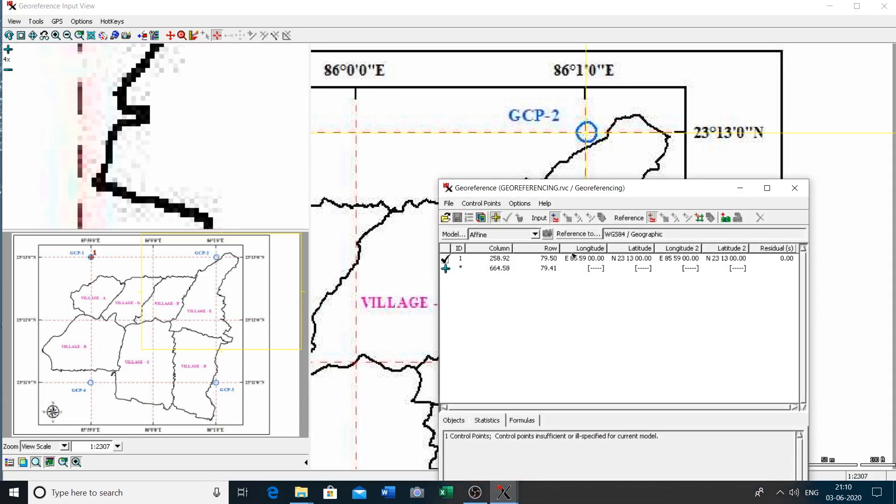
pyautogui.moveTo(614, 193)
pyautogui.mouseDown()
pyautogui.moveTo(618, 200)
pyautogui.moveTo(612, 193)
pyautogui.mouseUp()
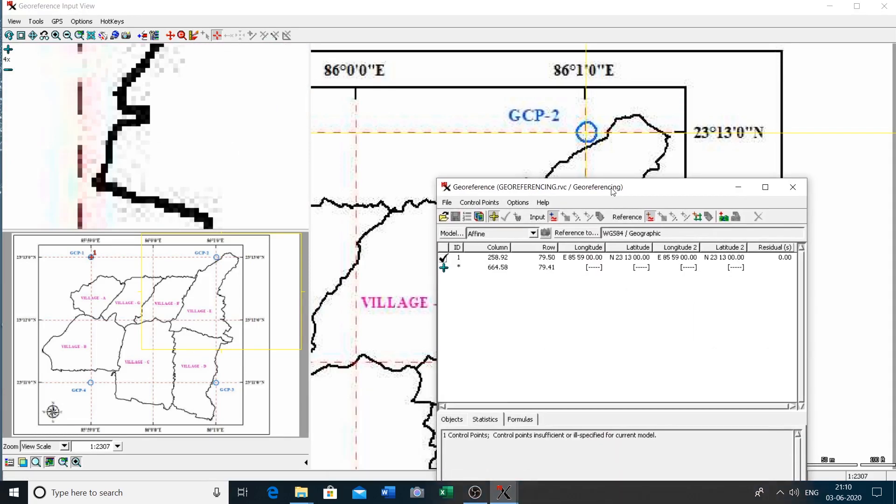
# Set the GCP-2 control point's longitude to 86 1 and latitude to 23 13, and add the point.
pyautogui.click(579, 272)
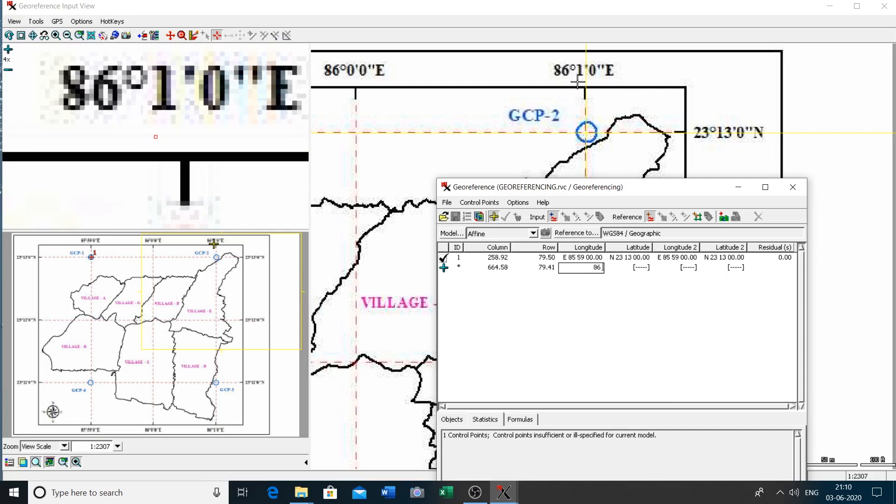
pyautogui.write('1')
pyautogui.press('Return')
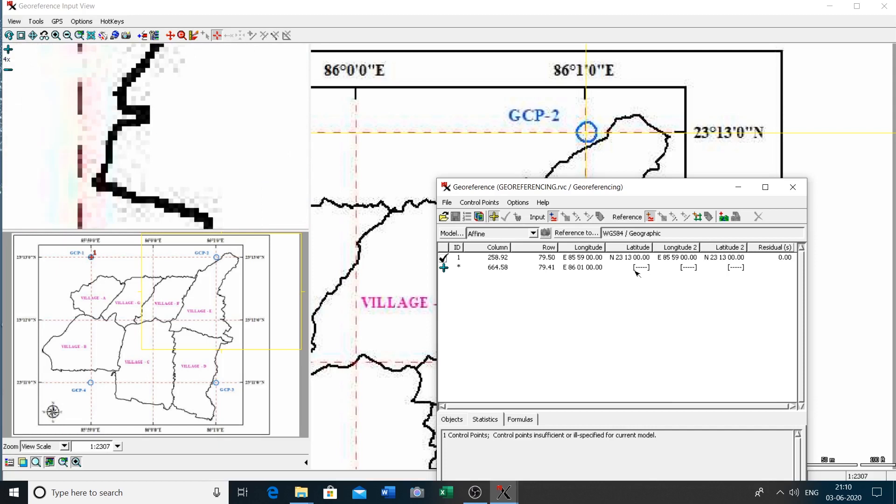
pyautogui.click(637, 274)
pyautogui.press('Return')
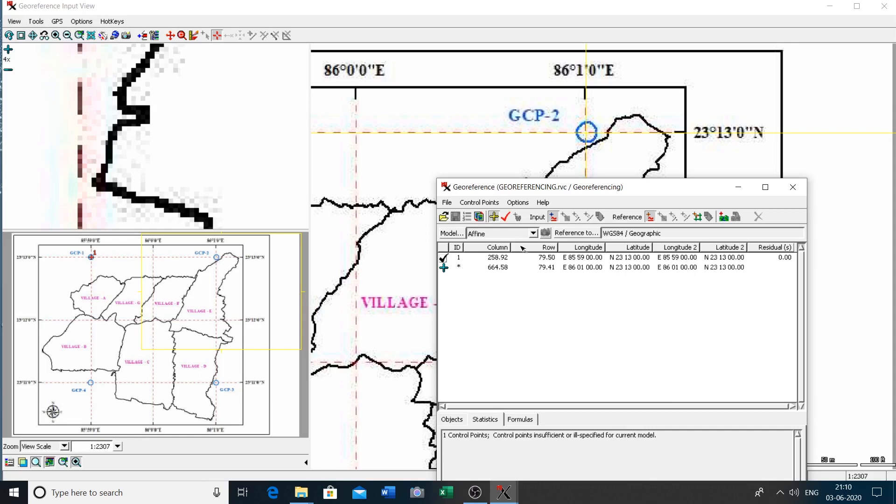
pyautogui.click(506, 218)
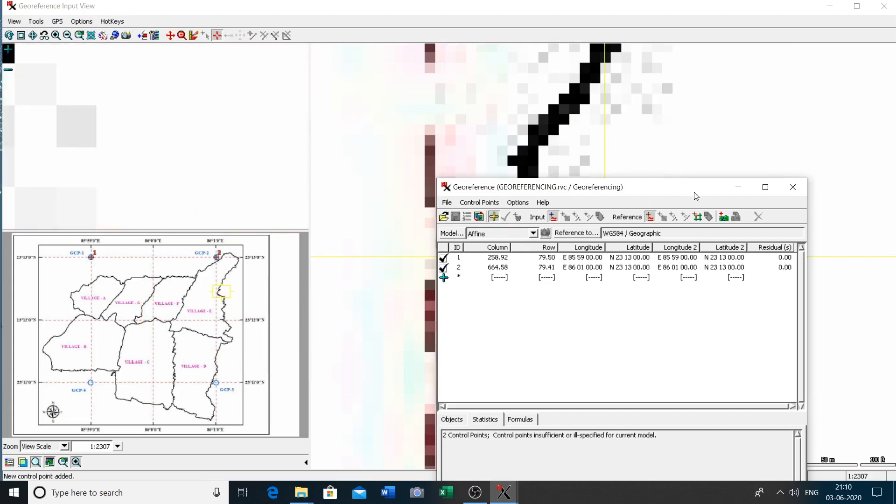
# Place the third input point at the centre of the GCP-3 circle in the input view.
pyautogui.click(739, 190)
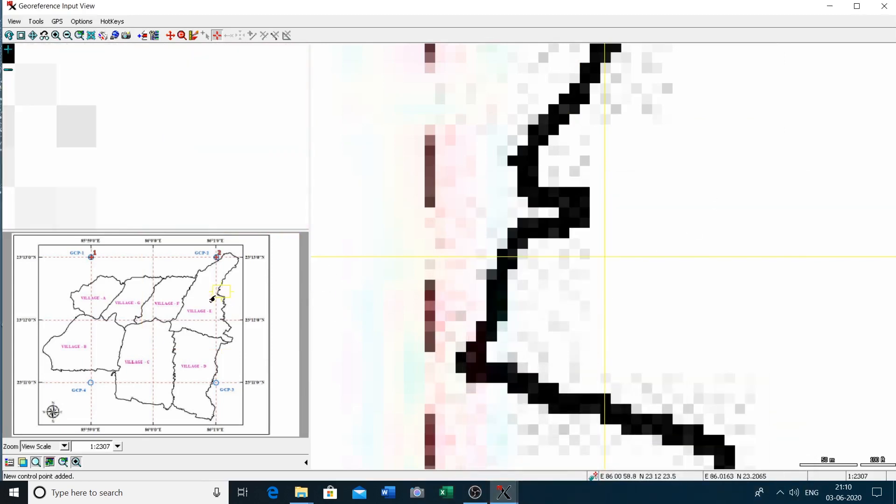
pyautogui.moveTo(215, 295); pyautogui.dragTo(119, 351)
pyautogui.moveTo(180, 321); pyautogui.dragTo(213, 390)
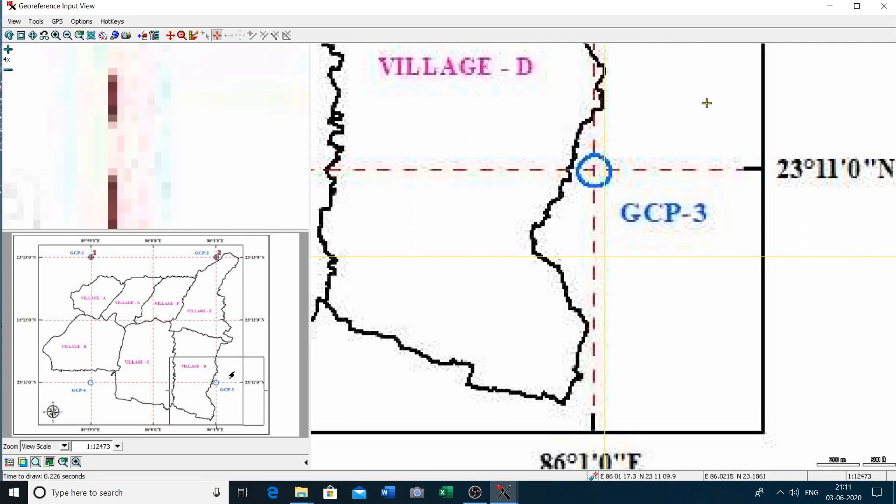
pyautogui.moveTo(238, 385); pyautogui.dragTo(239, 384)
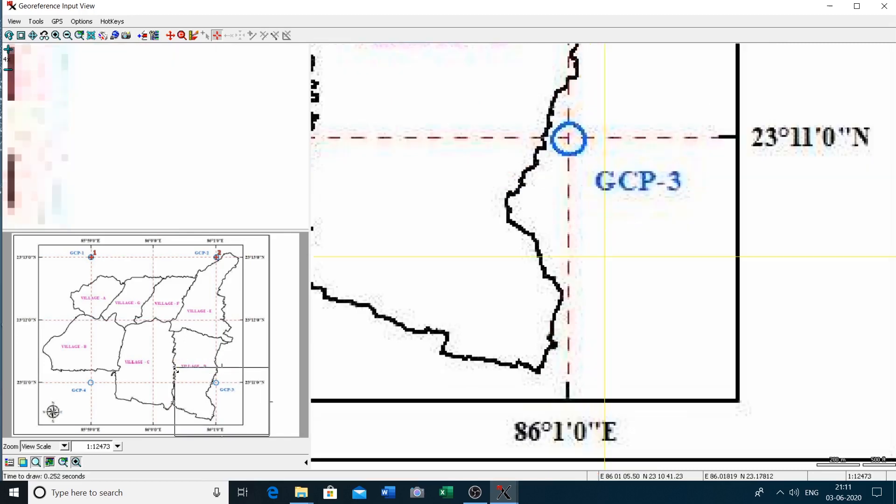
pyautogui.moveTo(175, 368); pyautogui.dragTo(164, 360)
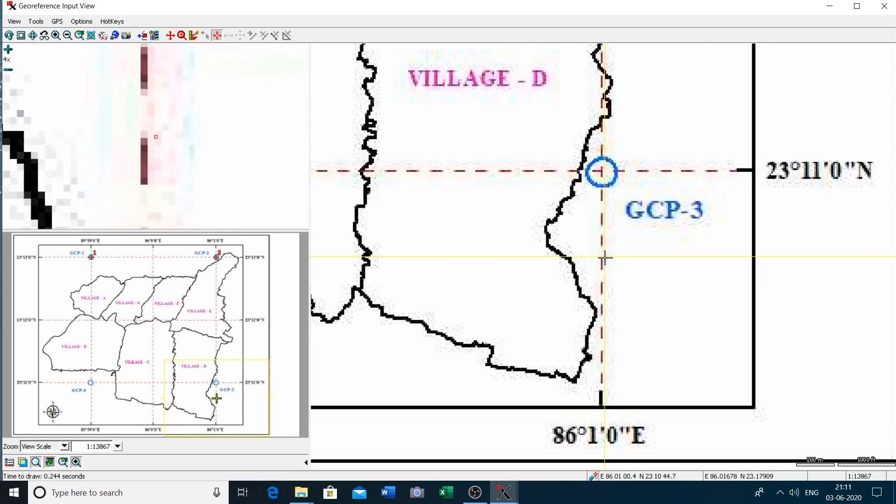
pyautogui.click(601, 171)
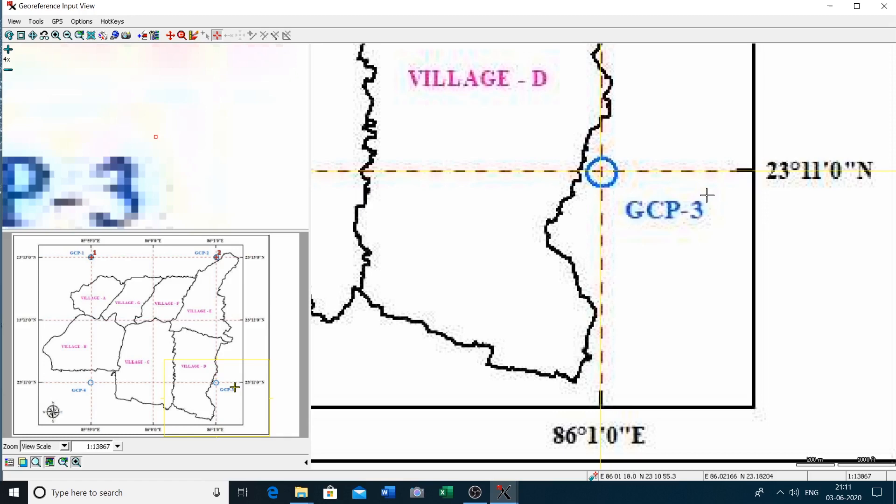
pyautogui.click(707, 195)
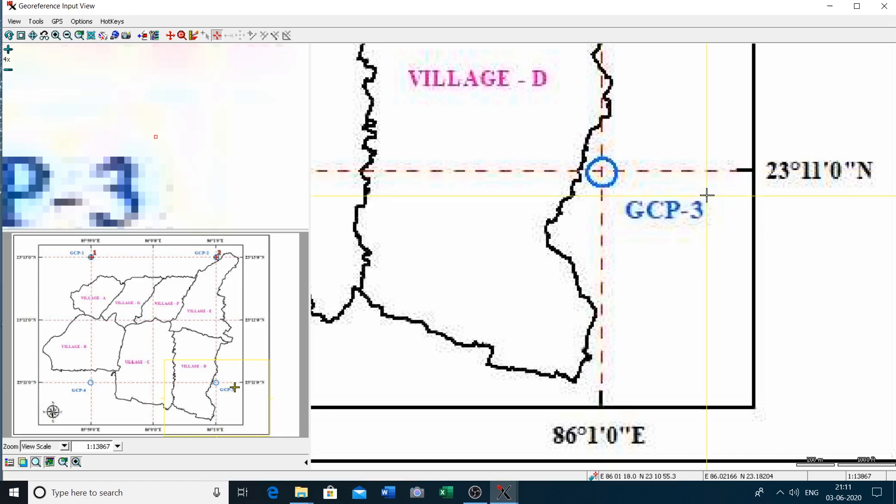
pyautogui.click(602, 170)
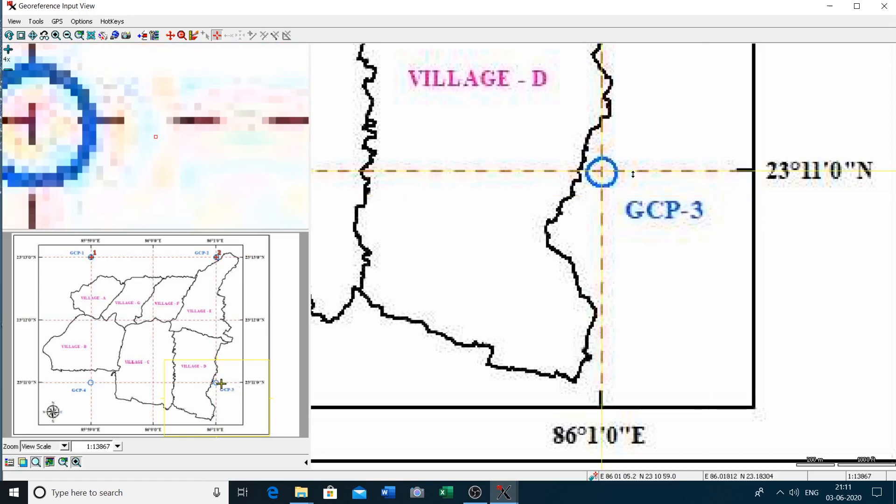
pyautogui.press('Left')
pyautogui.press('Left')
pyautogui.press('Left')
pyautogui.press('Left')
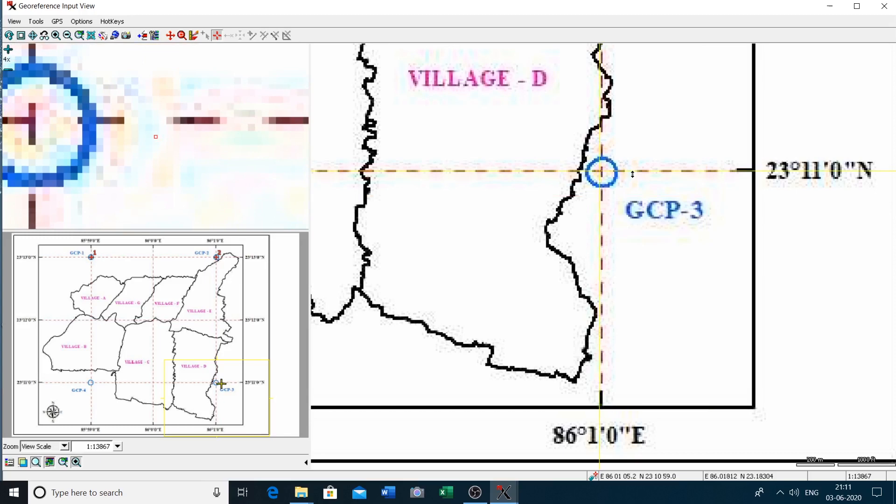
pyautogui.click(600, 172)
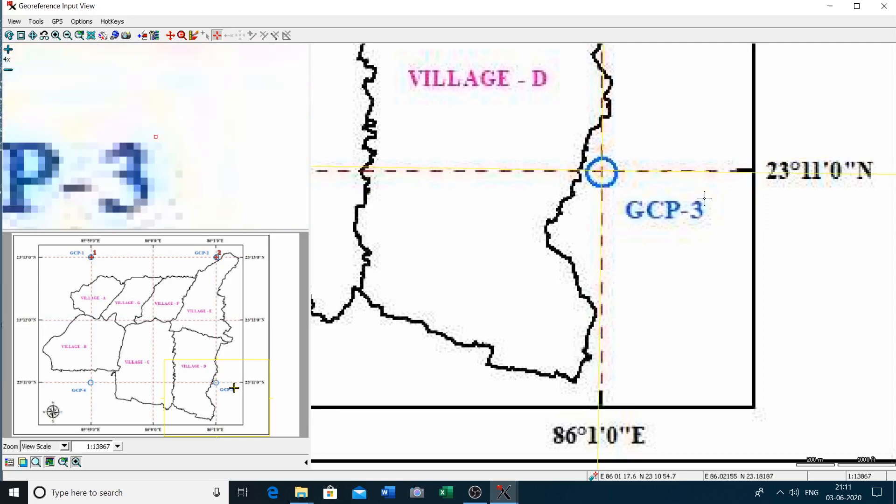
# Set the GCP-3 control point's longitude to 86 01 00 and latitude to 23 11, and add the point.
pyautogui.click(504, 492)
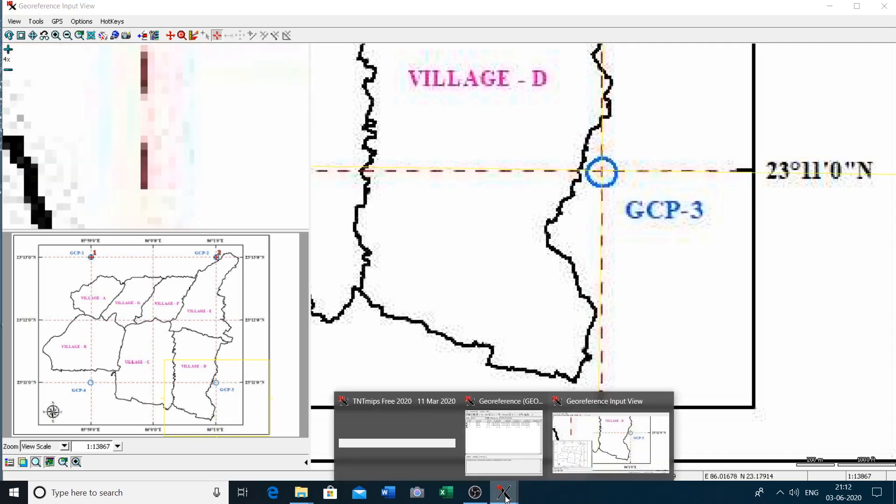
pyautogui.click(509, 442)
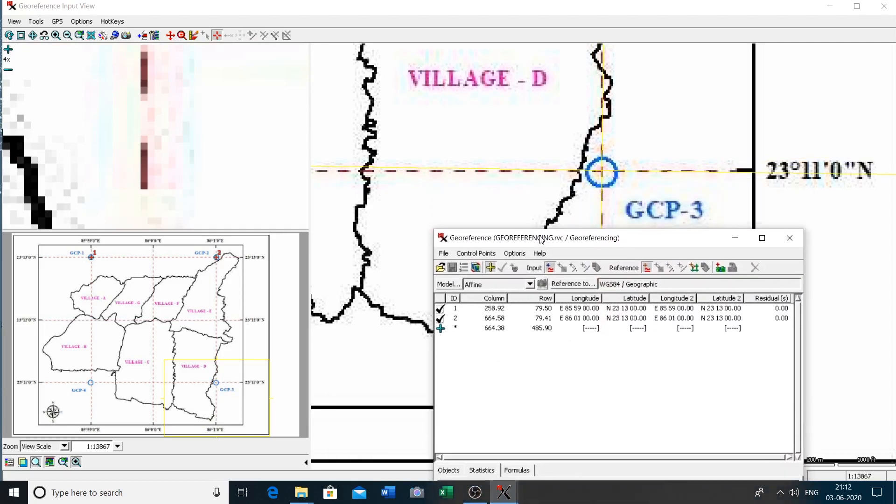
pyautogui.click(577, 330)
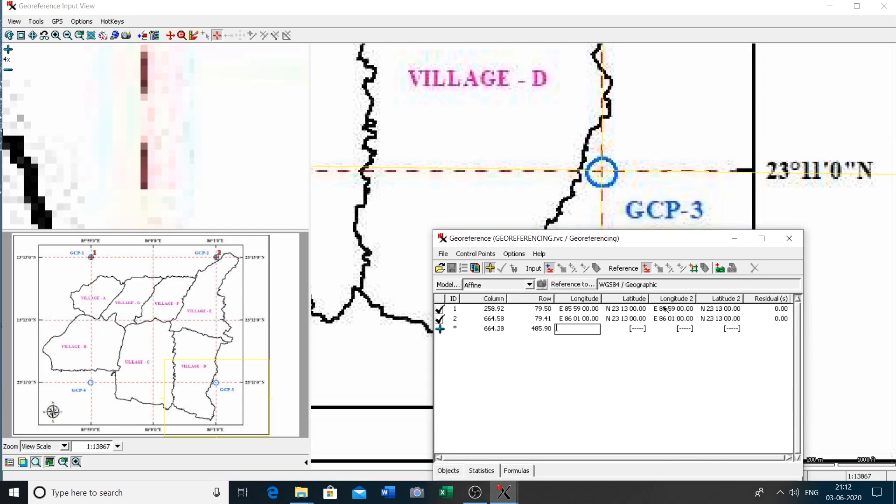
pyautogui.moveTo(685, 245); pyautogui.dragTo(349, 174)
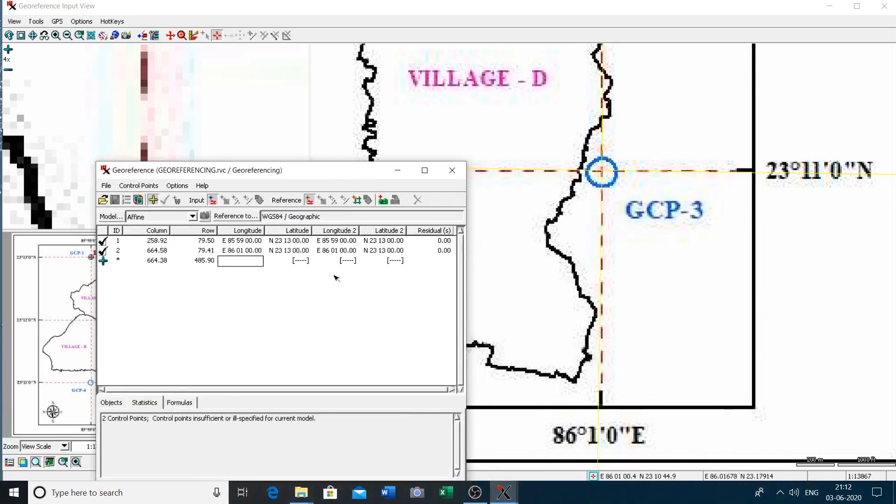
pyautogui.write('86 01 00')
pyautogui.click(295, 266)
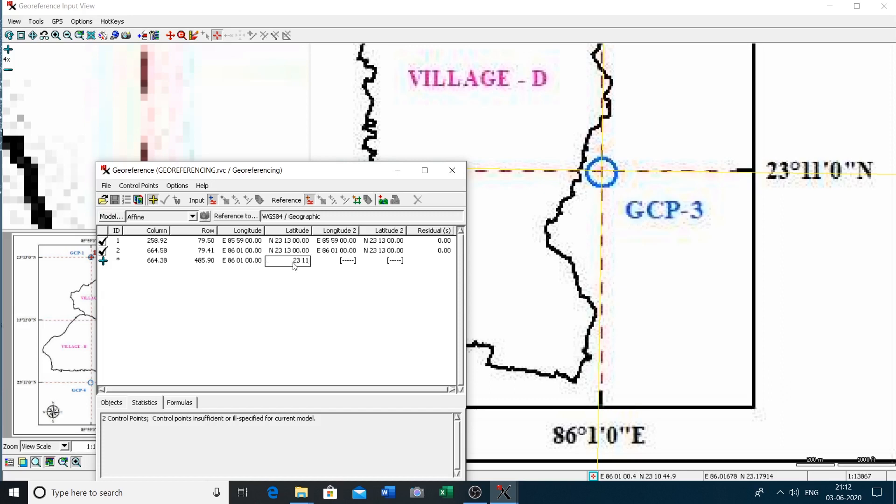
pyautogui.press('Return')
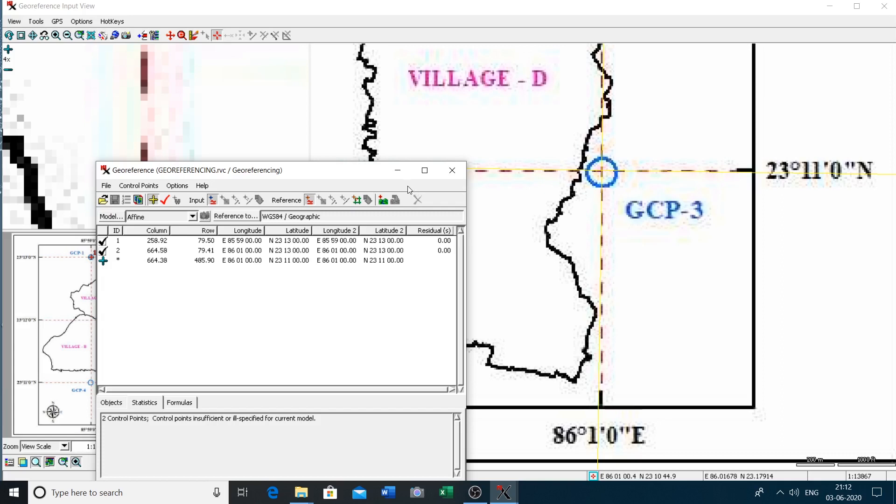
pyautogui.click(166, 201)
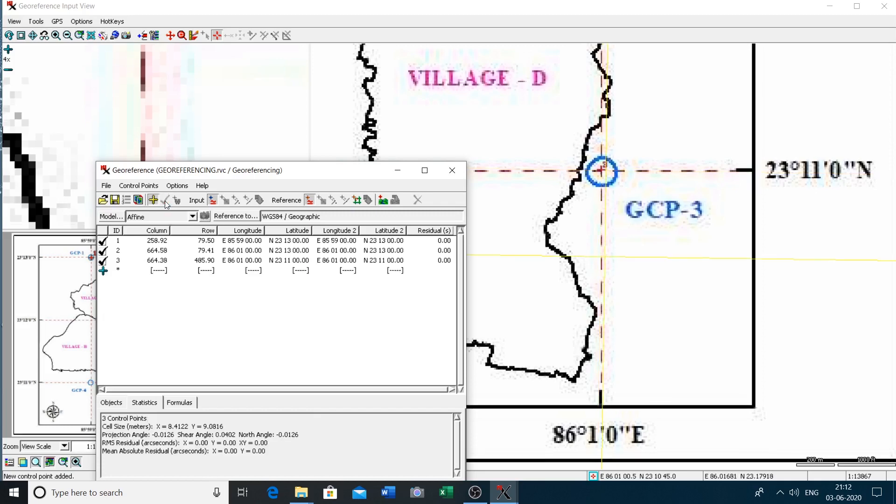
# Place the fourth input point at the centre of the GCP-4 circle and bring the Georeference window back to the front.
pyautogui.click(397, 170)
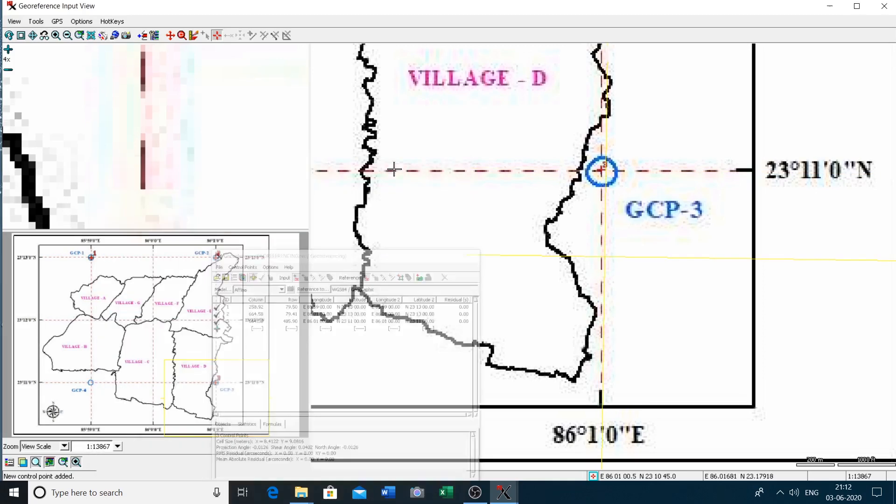
pyautogui.moveTo(215, 376); pyautogui.dragTo(81, 383)
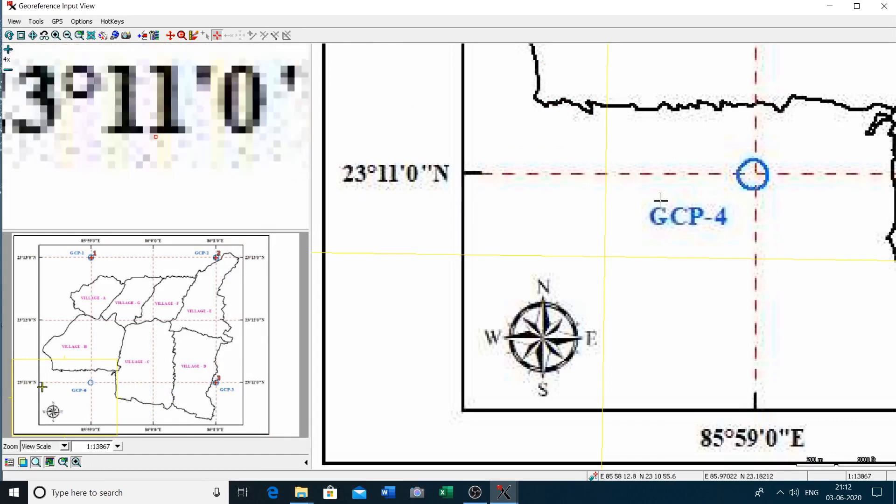
pyautogui.click(755, 173)
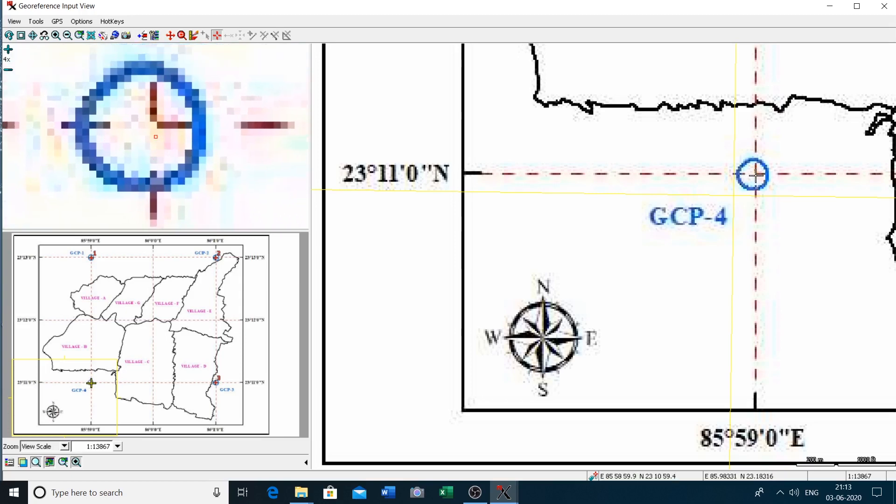
pyautogui.click(756, 173)
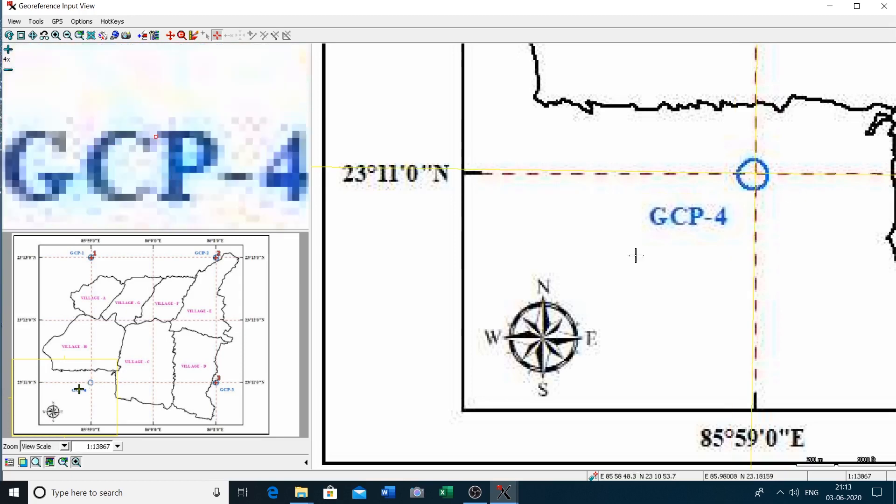
pyautogui.moveTo(502, 499)
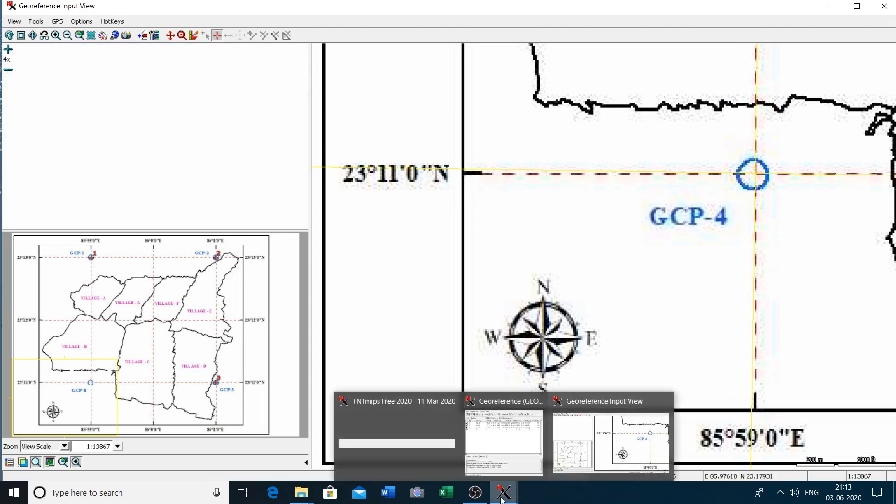
pyautogui.click(506, 443)
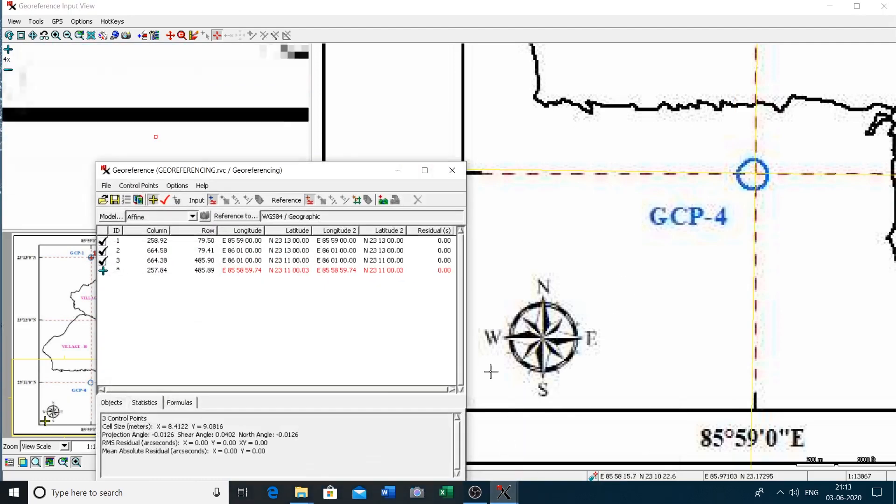
pyautogui.moveTo(313, 179); pyautogui.dragTo(389, 244)
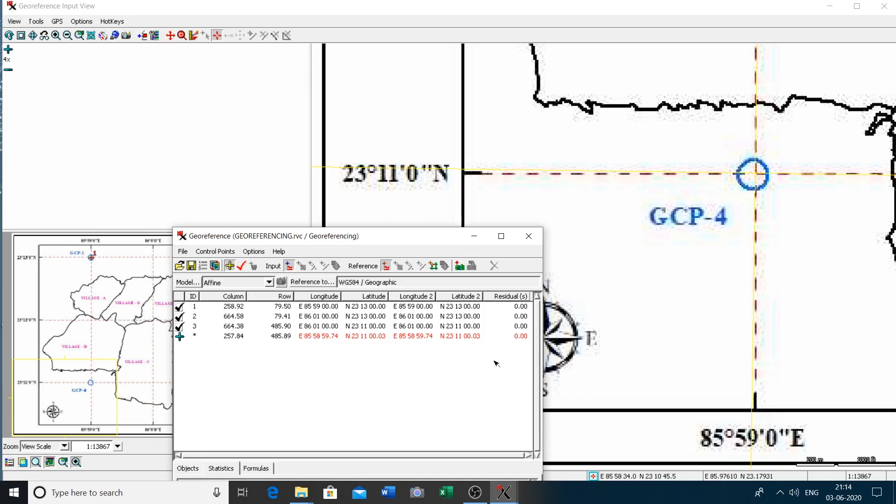
pyautogui.click(756, 174)
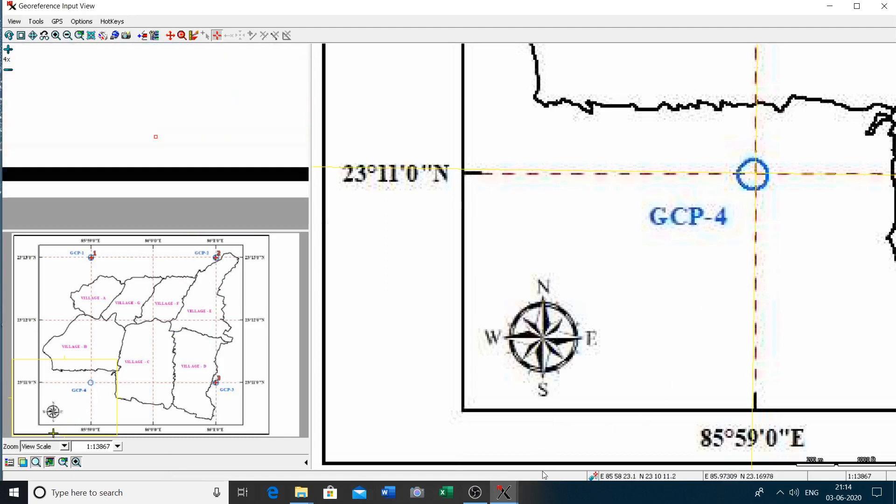
pyautogui.moveTo(504, 493)
pyautogui.click(520, 443)
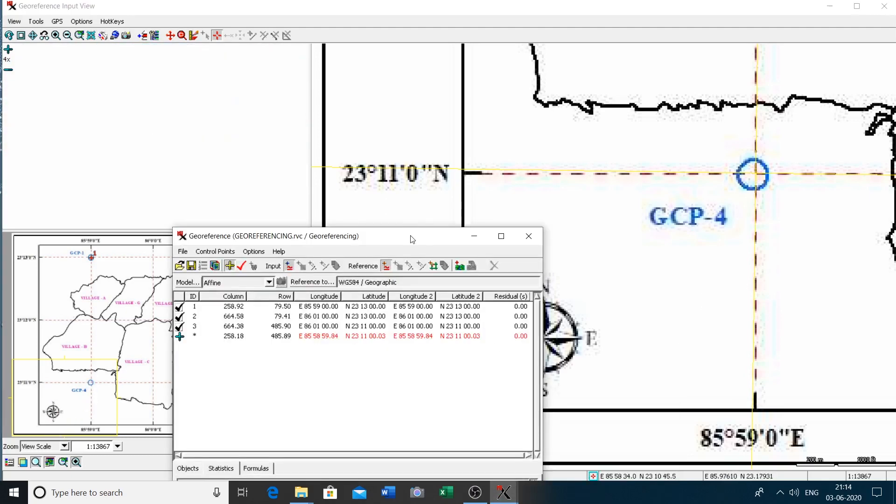
pyautogui.moveTo(412, 240); pyautogui.dragTo(431, 227)
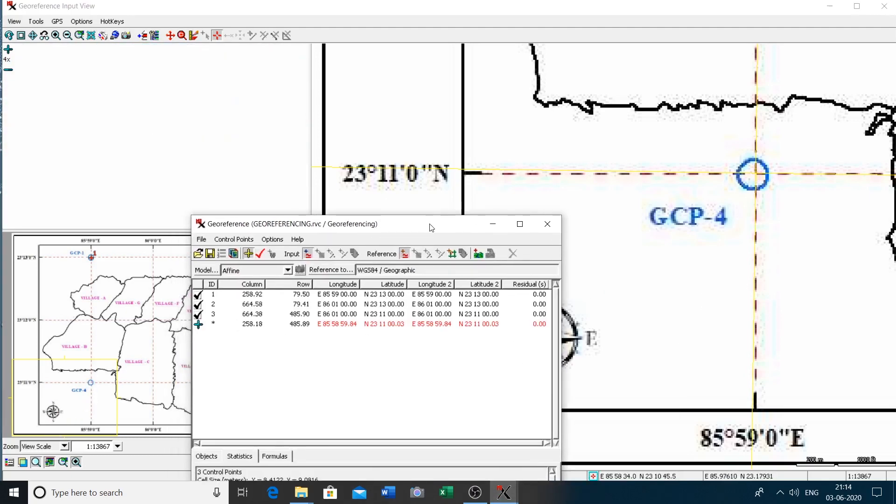
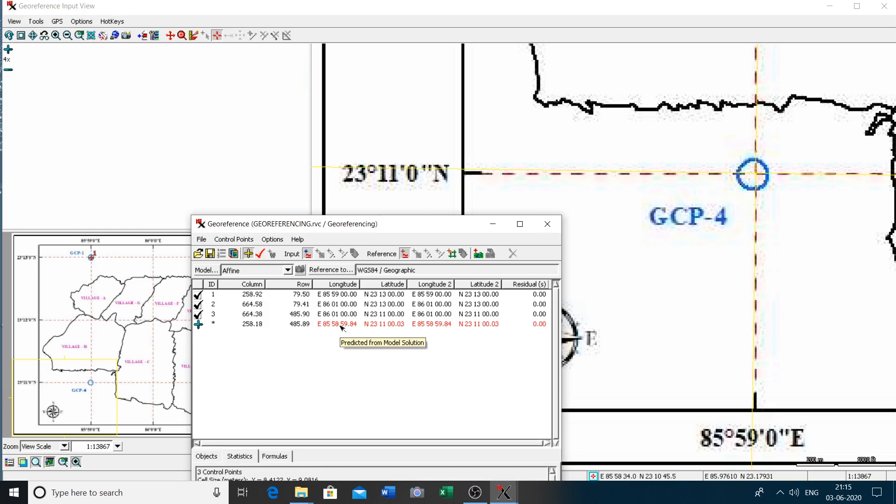
# Set the GCP-4 control point's longitude to 85 59 and latitude to 23 11, add the point, and minimise the Georeference window.
pyautogui.click(341, 326)
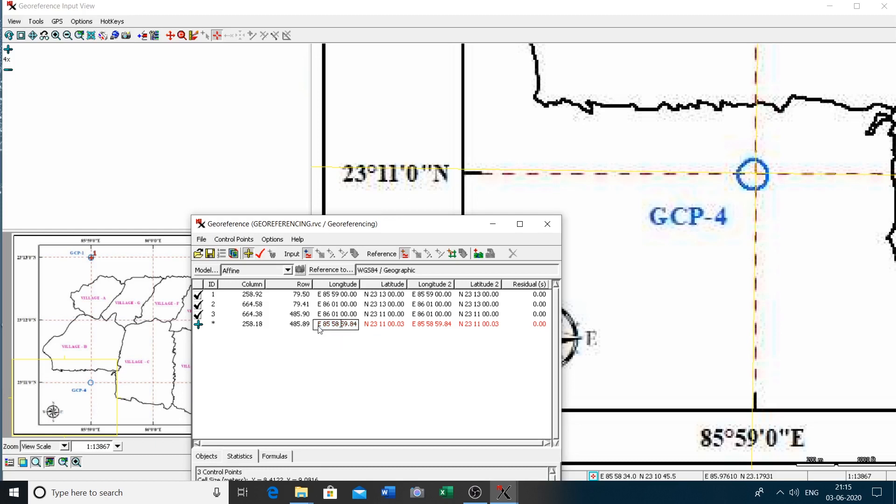
pyautogui.doubleClick(328, 327)
pyautogui.write('85 59')
pyautogui.press('Return')
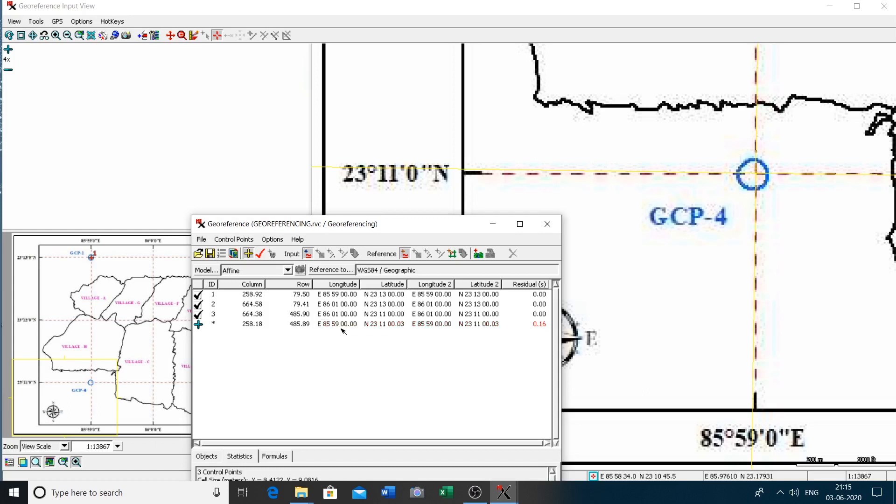
pyautogui.click(373, 326)
pyautogui.doubleClick(369, 328)
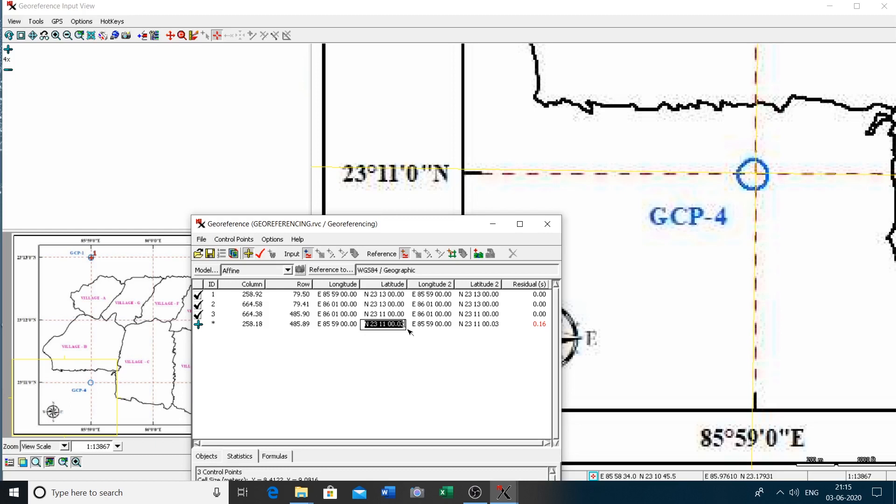
pyautogui.write('23 11')
pyautogui.press('Return')
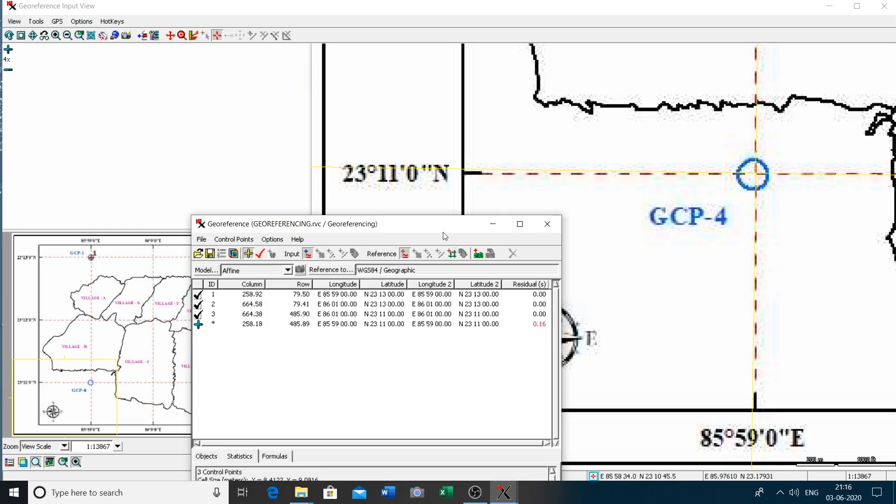
pyautogui.moveTo(446, 226); pyautogui.dragTo(385, 107)
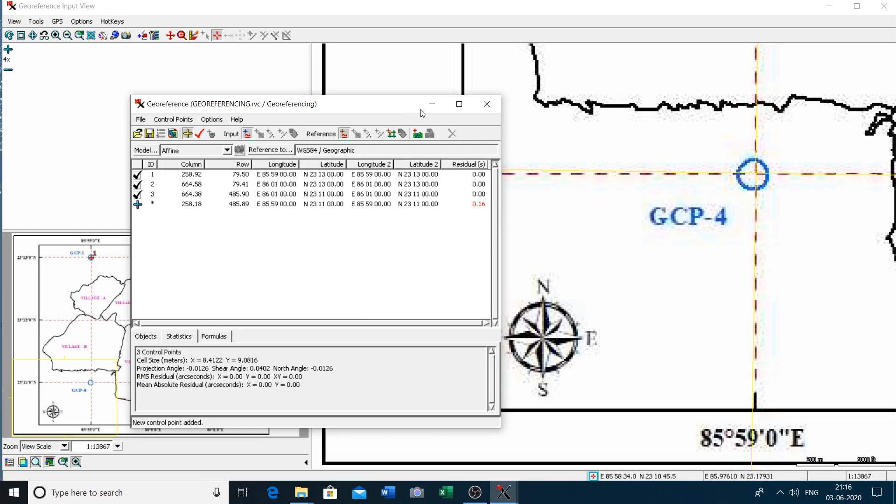
pyautogui.moveTo(395, 98); pyautogui.dragTo(469, 126)
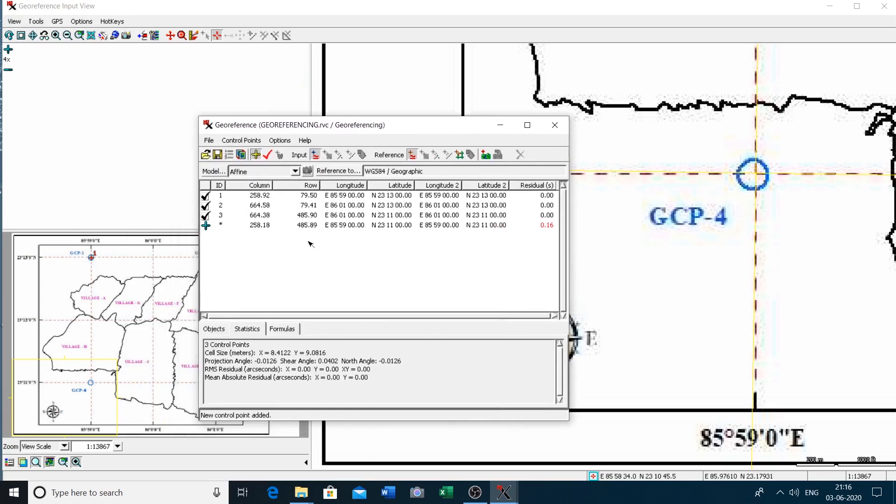
pyautogui.click(267, 155)
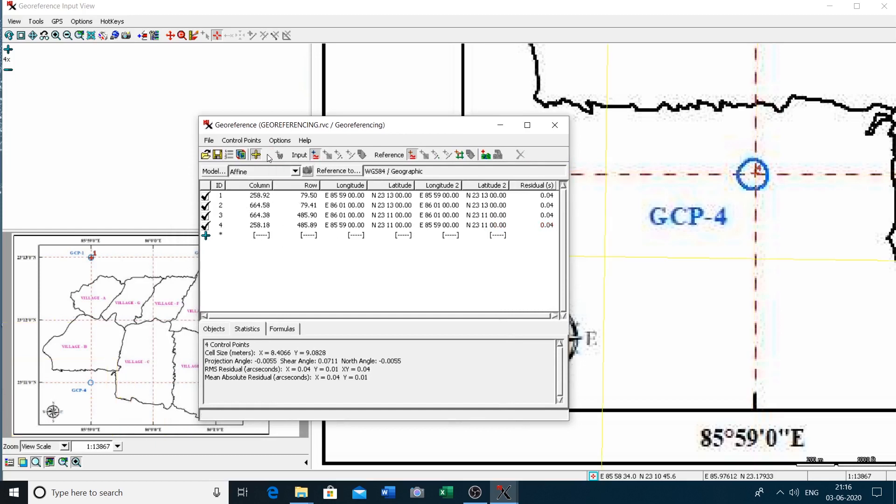
pyautogui.click(500, 125)
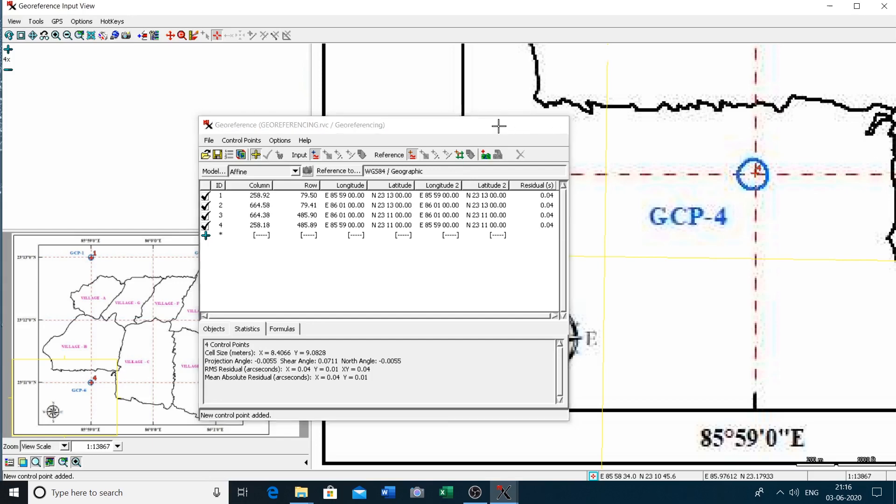
# Check the four placed control points on the full map and bring the Georeference window back to the front.
pyautogui.scroll(-1, 560, 261)
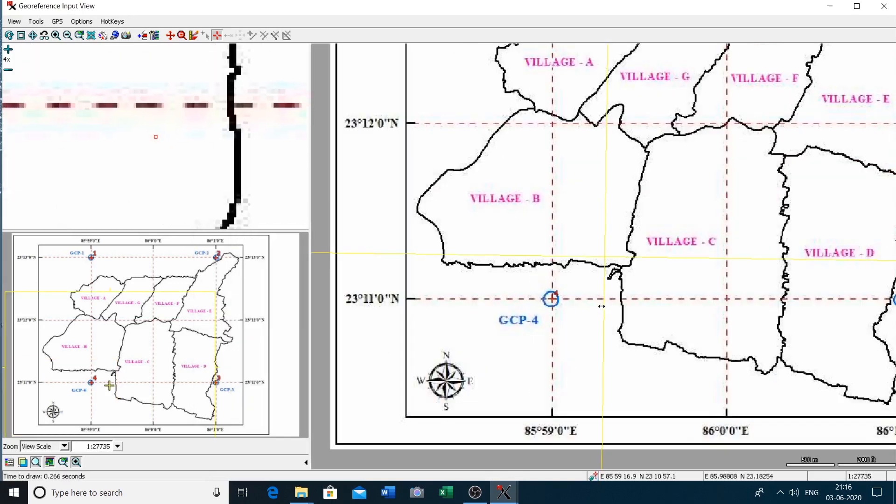
pyautogui.scroll(-1, 600, 306)
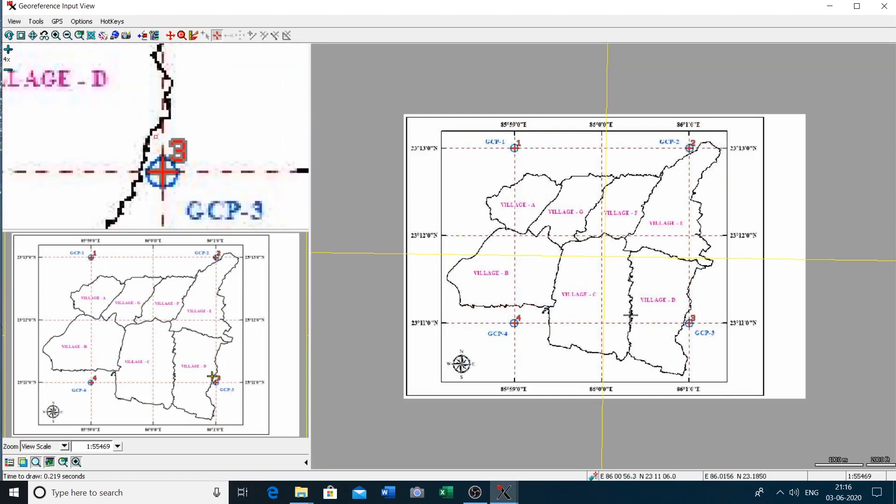
pyautogui.moveTo(513, 323)
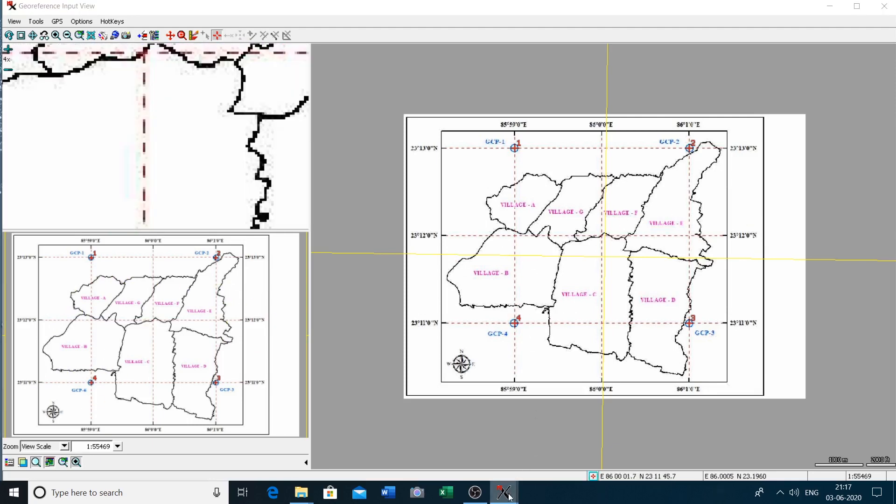
pyautogui.moveTo(504, 492)
pyautogui.click(522, 454)
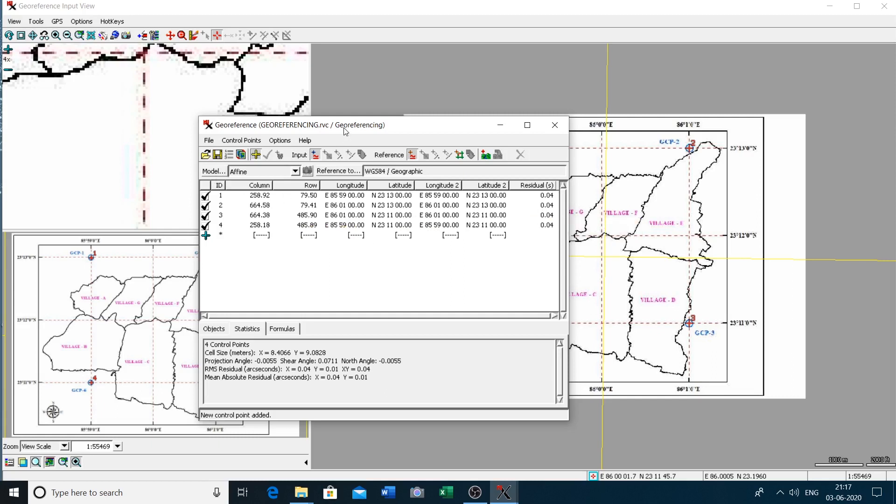
pyautogui.moveTo(337, 126); pyautogui.dragTo(350, 127)
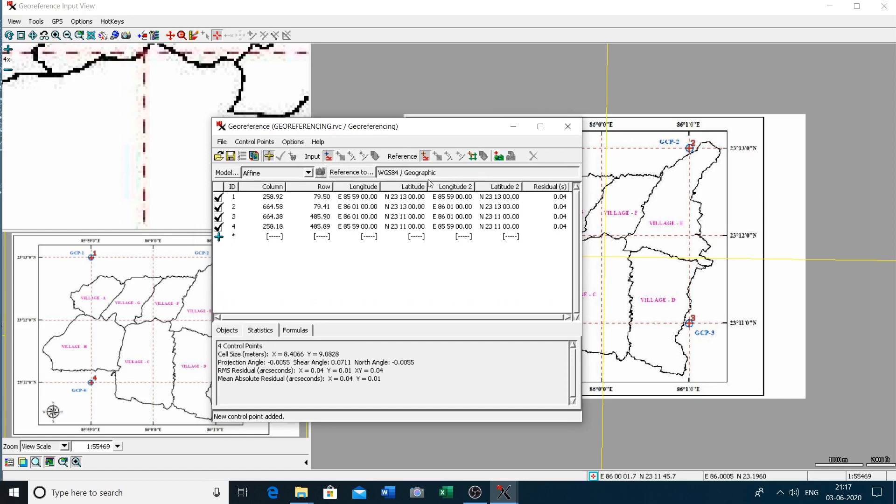
# Save the control point georeference as a subobject named GCP and close the Georeference window.
pyautogui.click(221, 142)
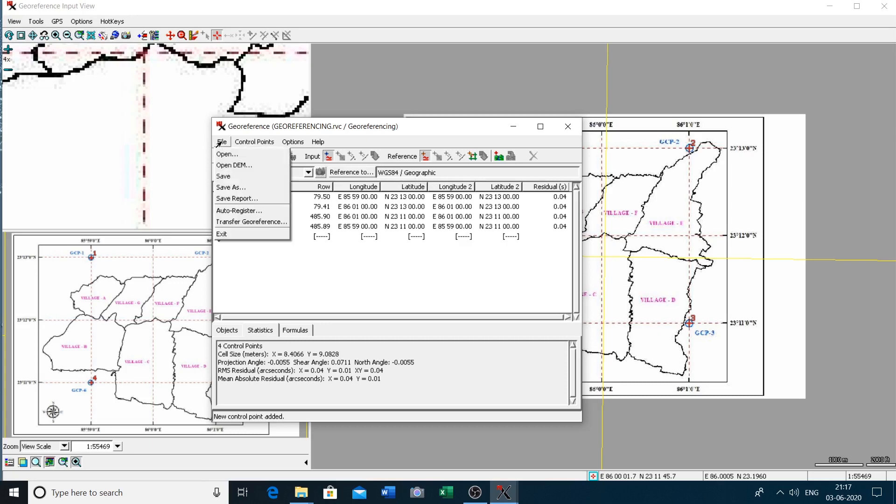
pyautogui.click(310, 133)
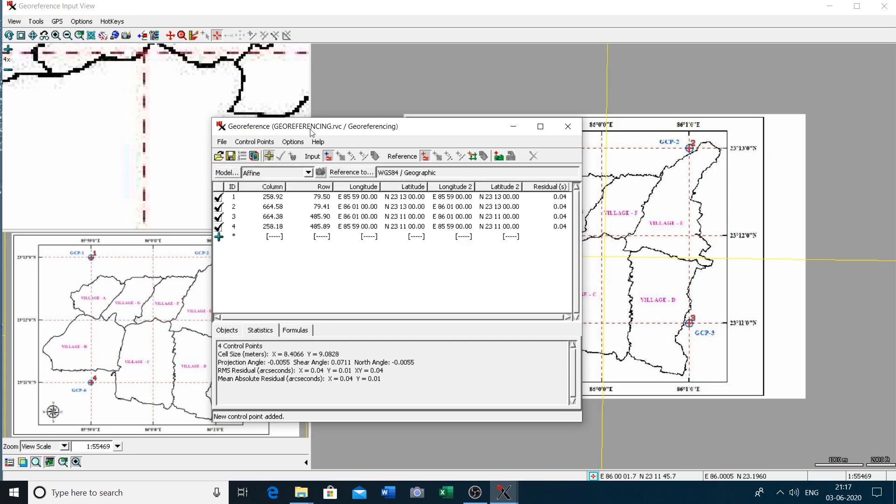
pyautogui.click(230, 157)
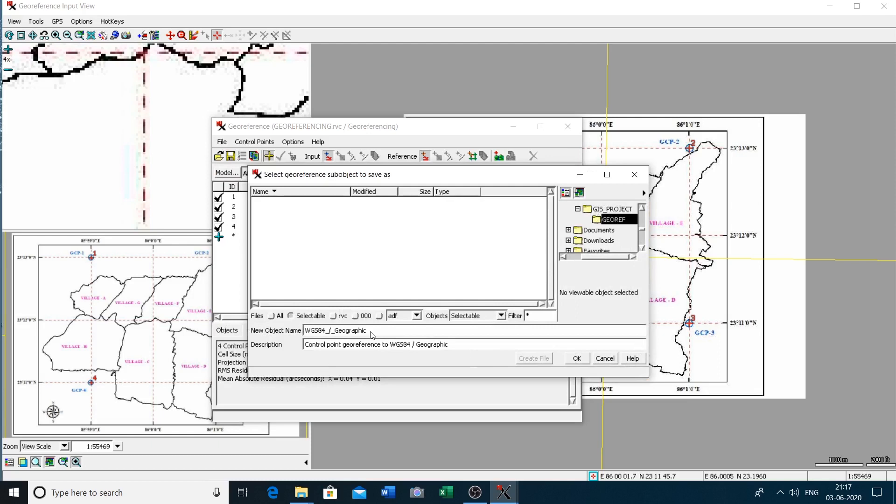
pyautogui.doubleClick(350, 331)
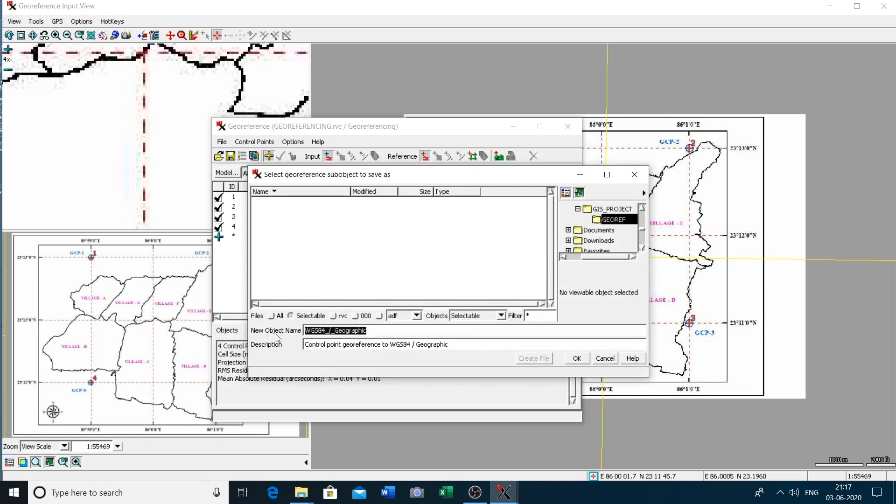
pyautogui.write('GCP')
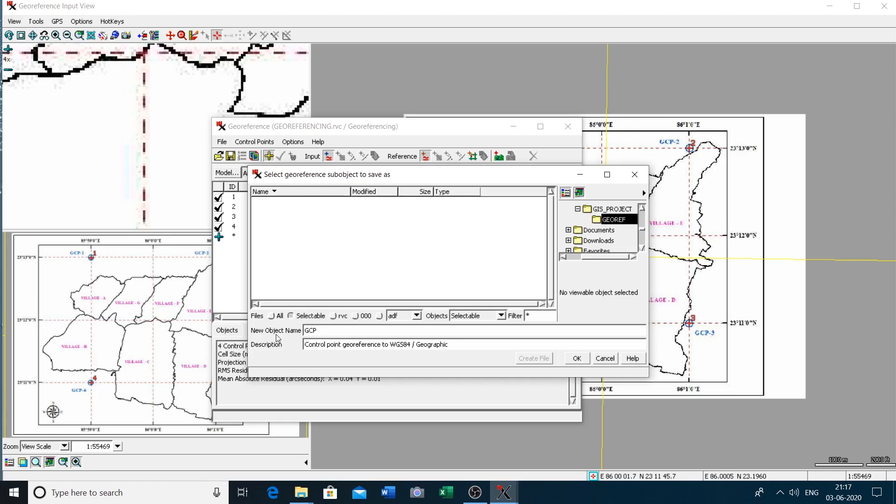
pyautogui.click(577, 359)
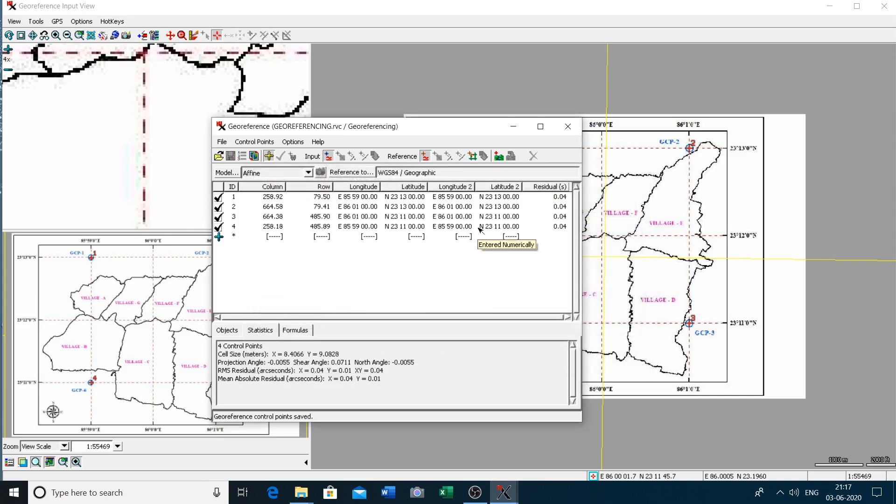
pyautogui.click(567, 129)
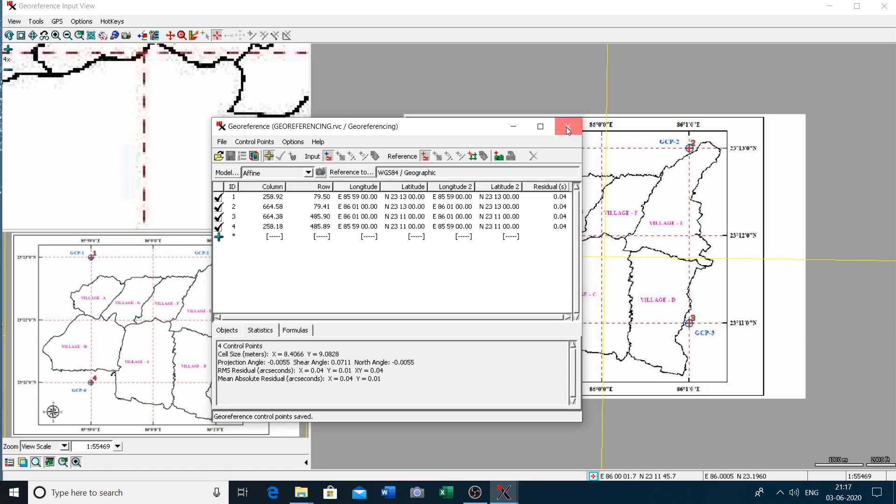
pyautogui.rightClick(541, 117)
pyautogui.click(571, 153)
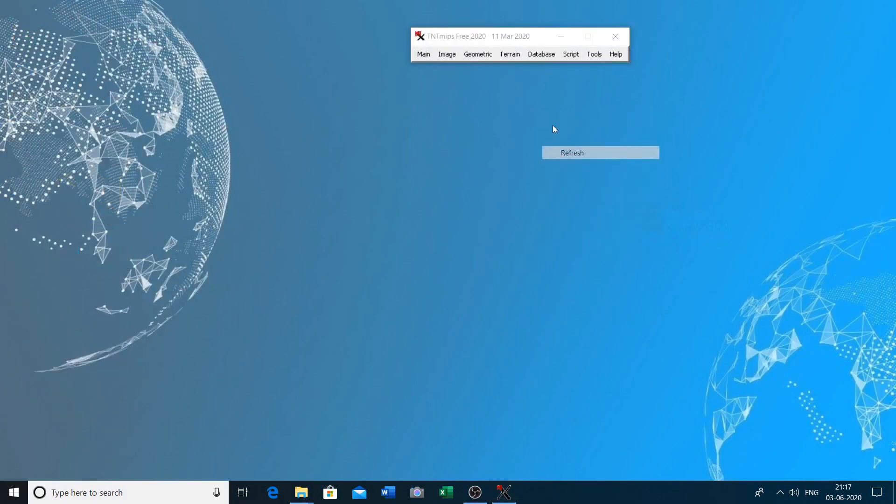
pyautogui.rightClick(538, 115)
pyautogui.click(570, 150)
pyautogui.rightClick(525, 106)
pyautogui.click(539, 140)
pyautogui.rightClick(522, 110)
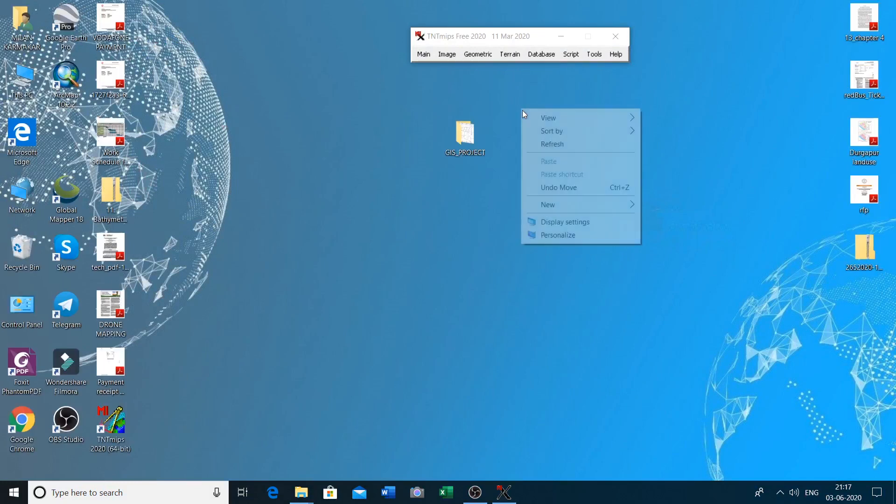
pyautogui.click(542, 141)
# Start the TNTmips Editor and dismiss the Tip of the Day.
pyautogui.click(424, 55)
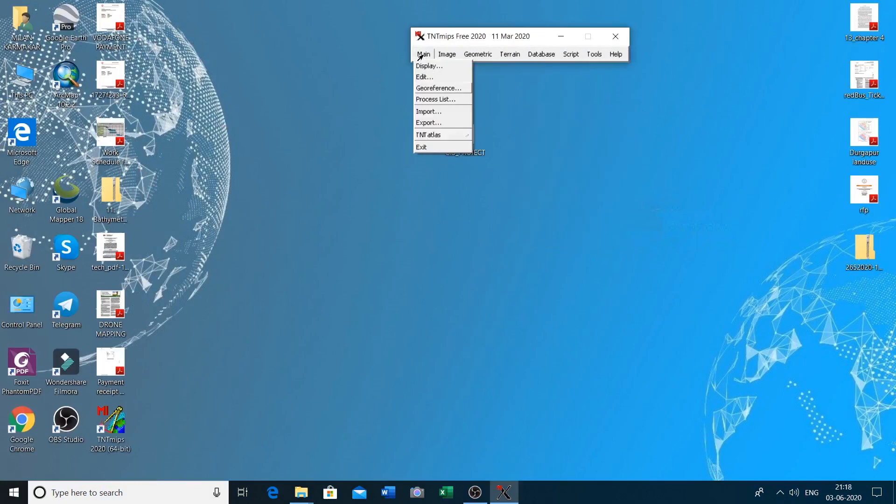
pyautogui.click(421, 78)
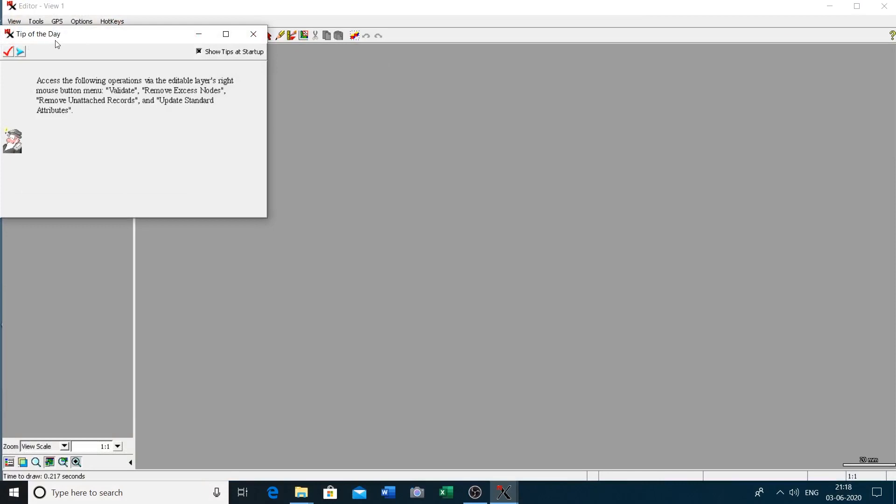
pyautogui.click(253, 34)
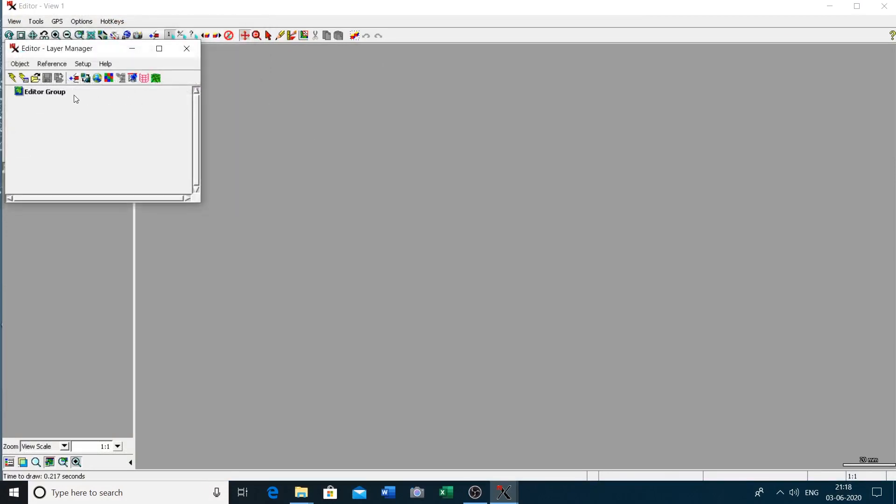
# Open the Georeferencing raster from GEOREFERENCING.rvc in the GEOREF folder of GIS_PROJECT for editing.
pyautogui.click(14, 63)
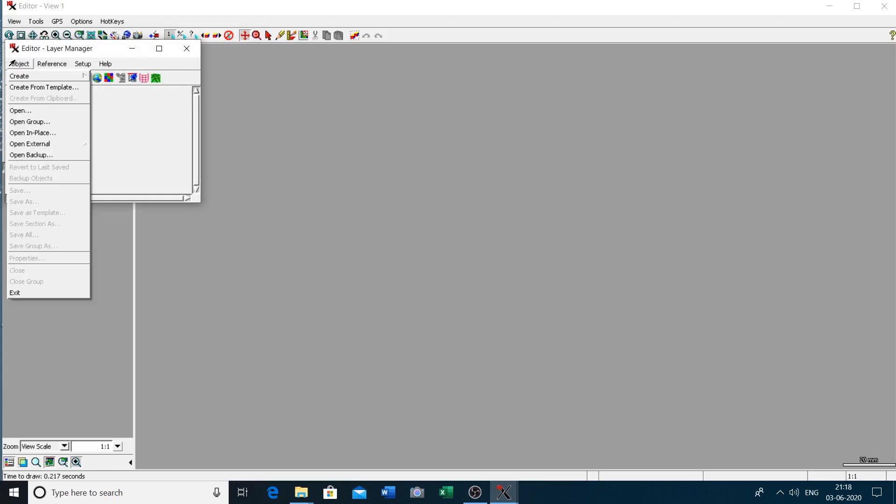
pyautogui.click(14, 112)
pyautogui.moveTo(251, 19); pyautogui.dragTo(456, 43)
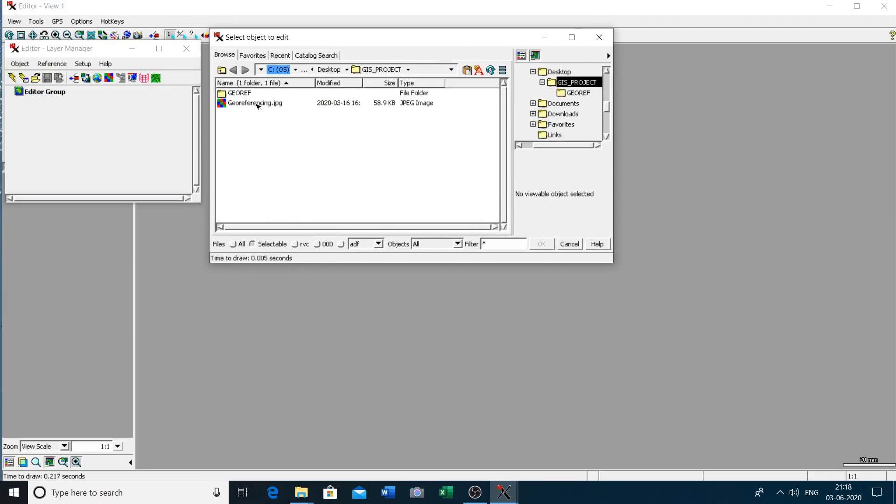
pyautogui.click(256, 103)
pyautogui.doubleClick(240, 94)
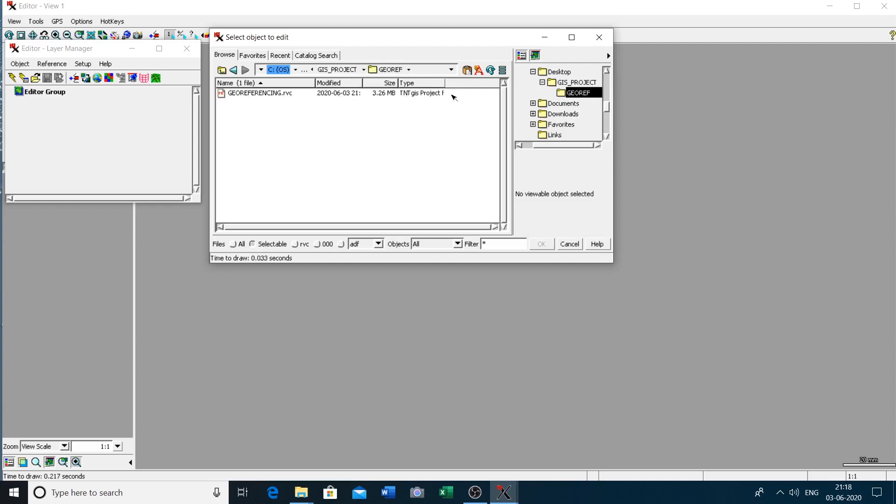
pyautogui.moveTo(446, 89); pyautogui.dragTo(487, 90)
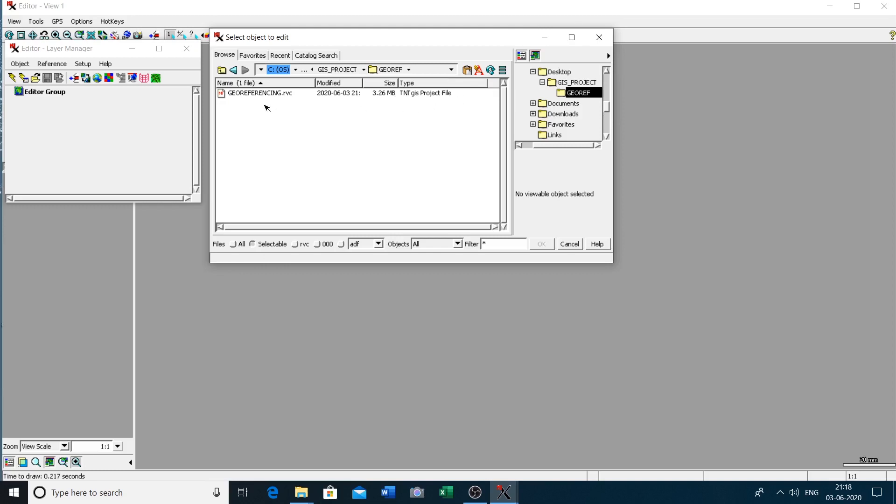
pyautogui.doubleClick(264, 96)
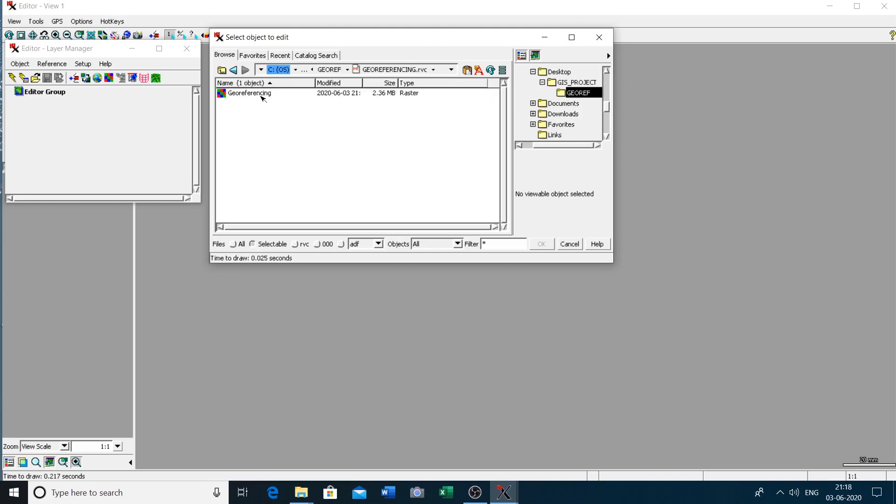
pyautogui.doubleClick(263, 95)
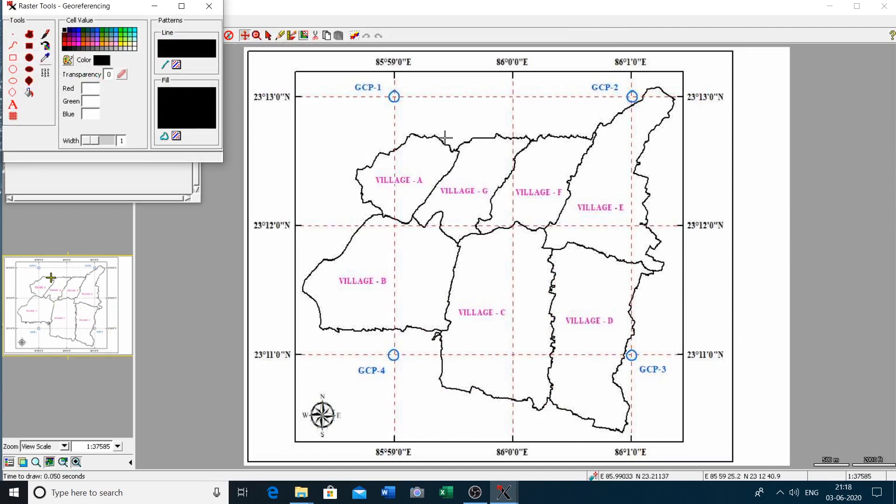
# Minimise the Raster Tools and Layer Manager windows and inspect the georeferenced map's coordinates up close around the 86°0'0"E, 23°12'0"N grid crossing.
pyautogui.click(155, 6)
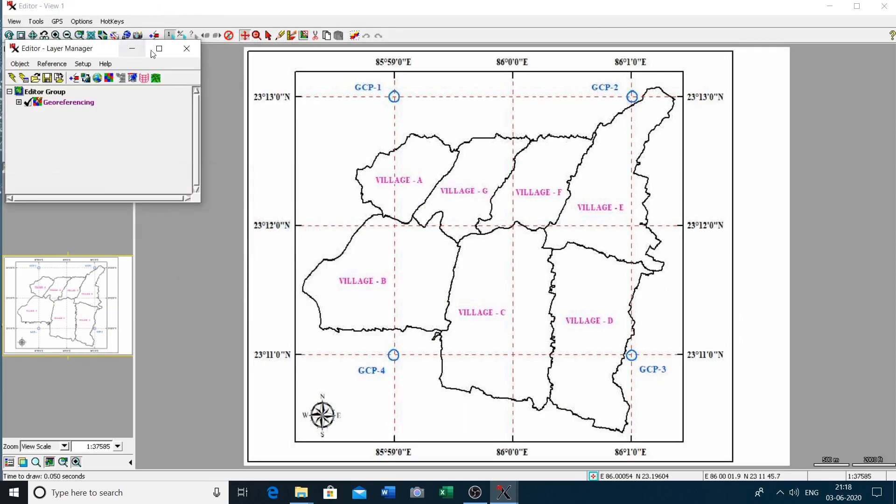
pyautogui.click(132, 50)
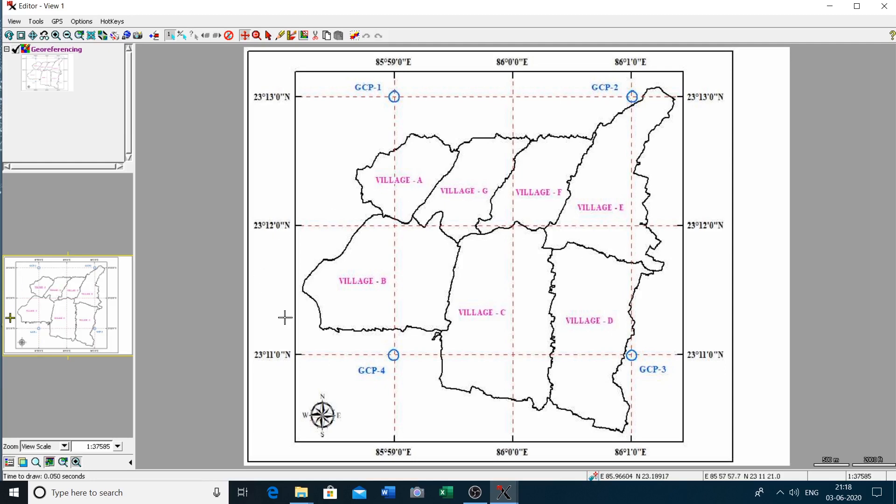
pyautogui.click(55, 35)
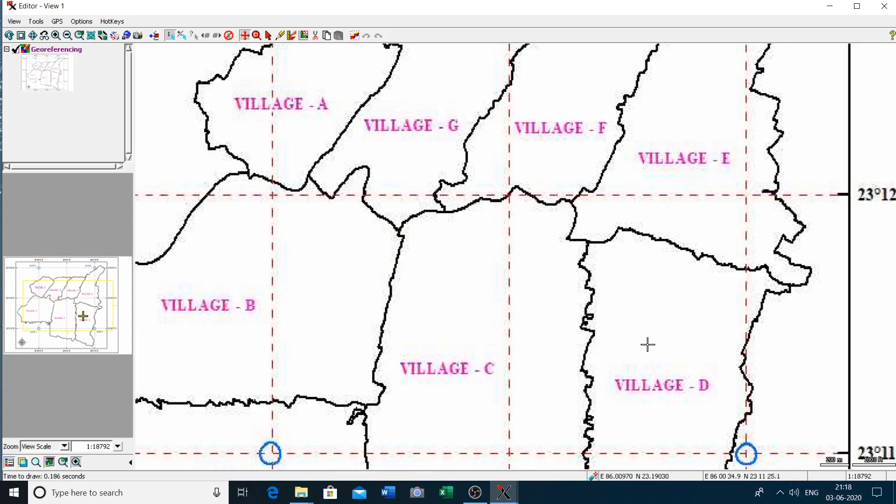
pyautogui.click(56, 35)
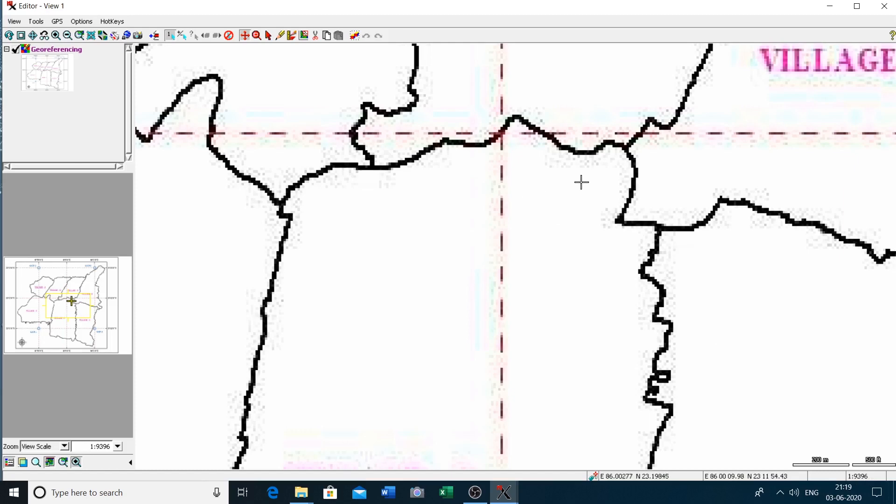
pyautogui.click(518, 166)
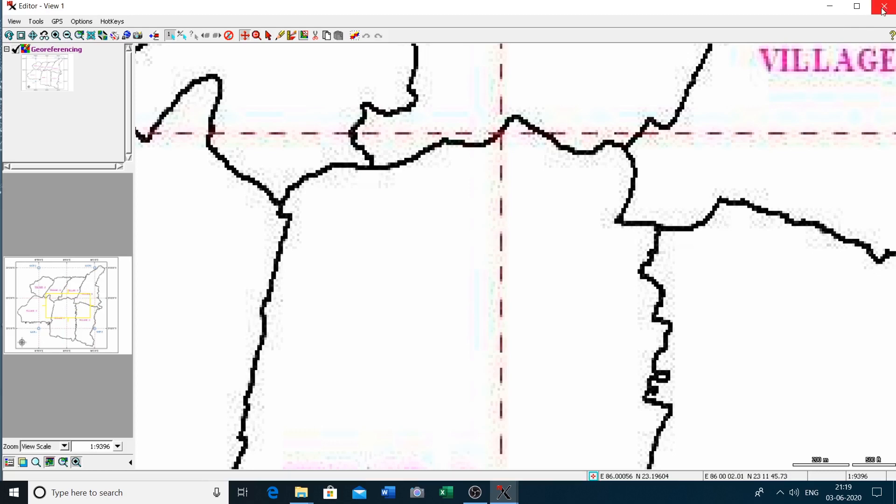
# Close the Editor with its Layer Manager and exit TNTmips.
pyautogui.moveTo(504, 493)
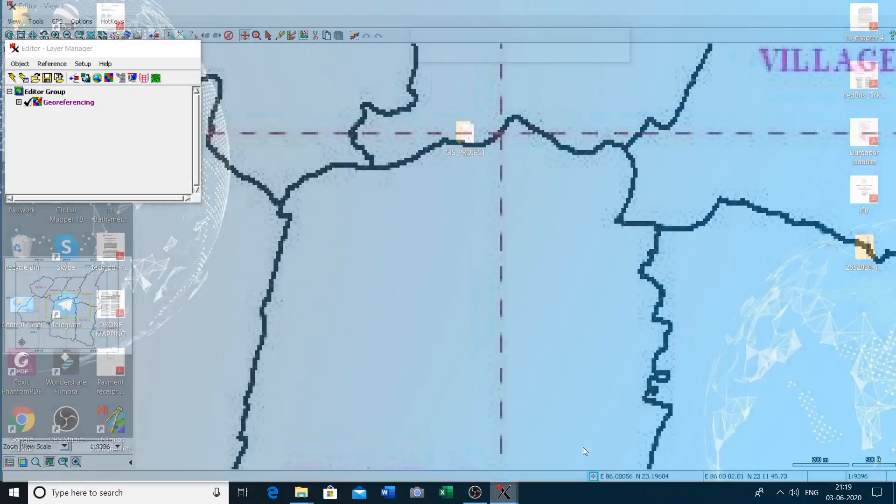
pyautogui.click(583, 450)
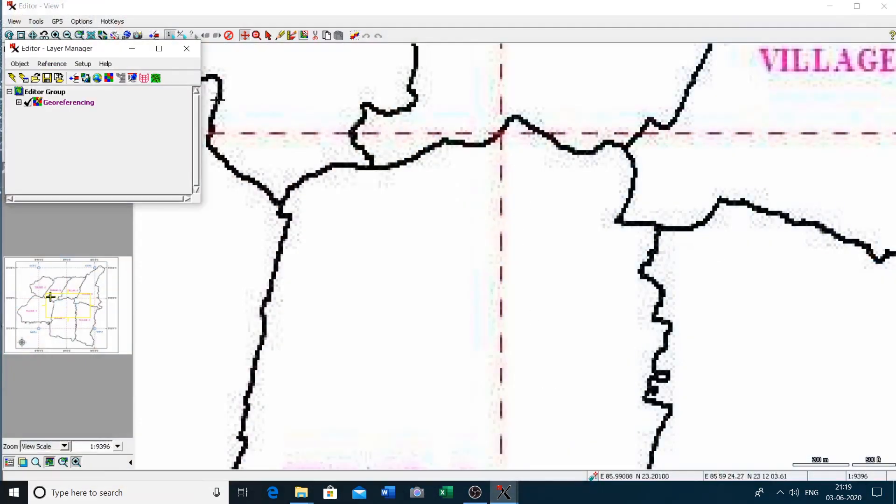
pyautogui.click(187, 49)
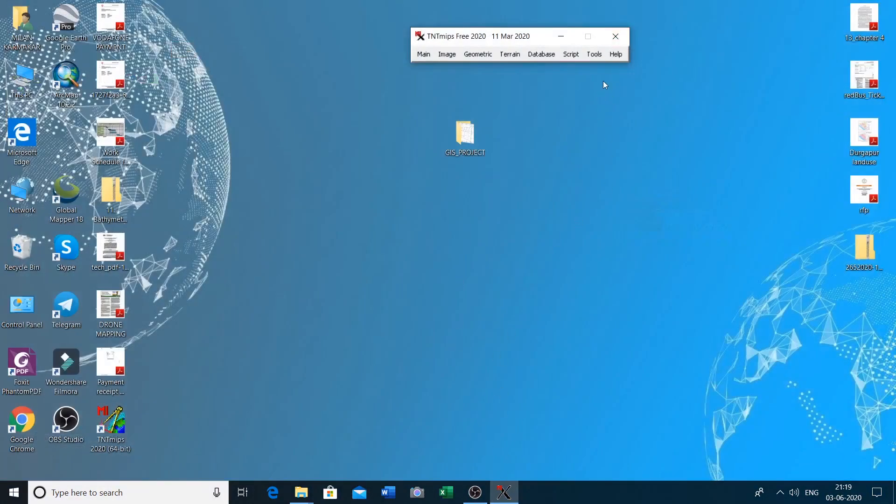
pyautogui.click(617, 37)
pyautogui.rightClick(568, 90)
pyautogui.click(602, 126)
pyautogui.rightClick(586, 116)
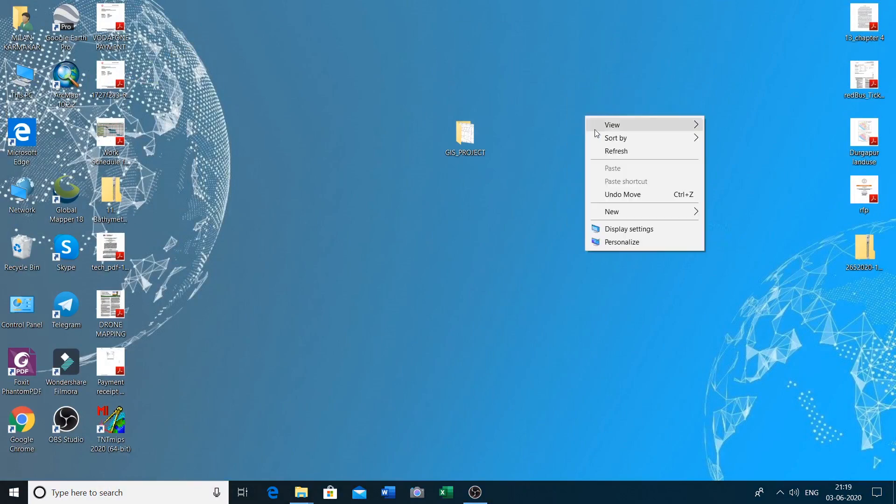
pyautogui.click(616, 150)
pyautogui.click(474, 492)
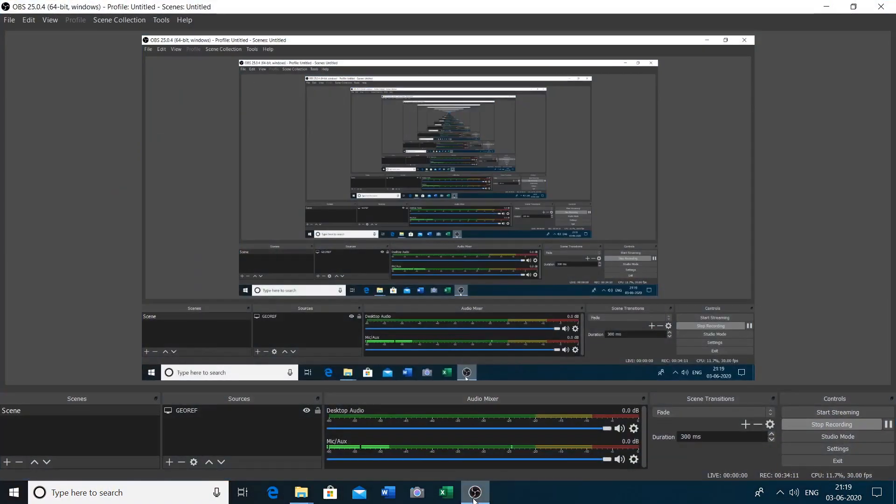